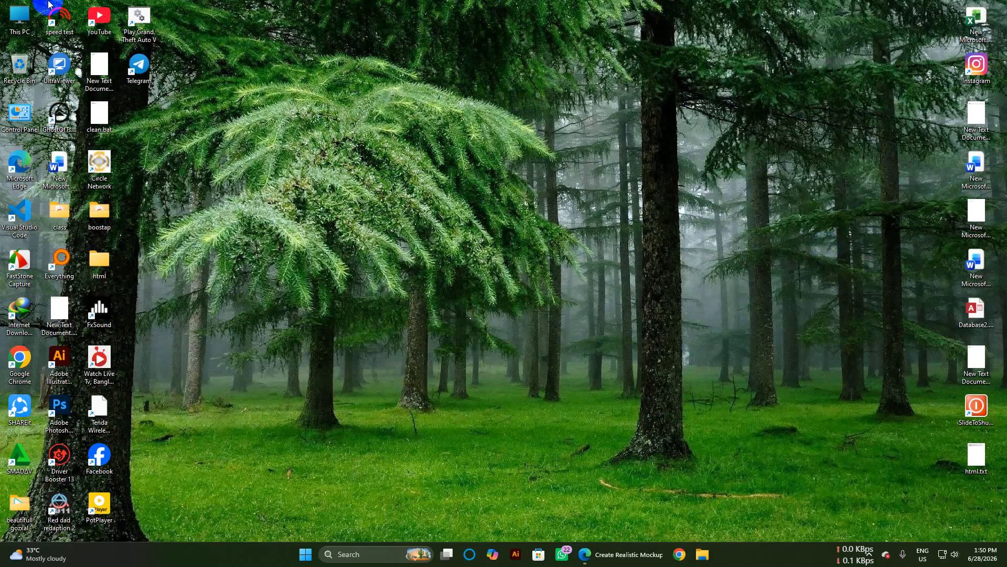
Open images (1).jpeg from the Downloads folder and enlarge it to examine the orange chips packet mockup
{"action": "left_click", "coordinate": [21, 29]}
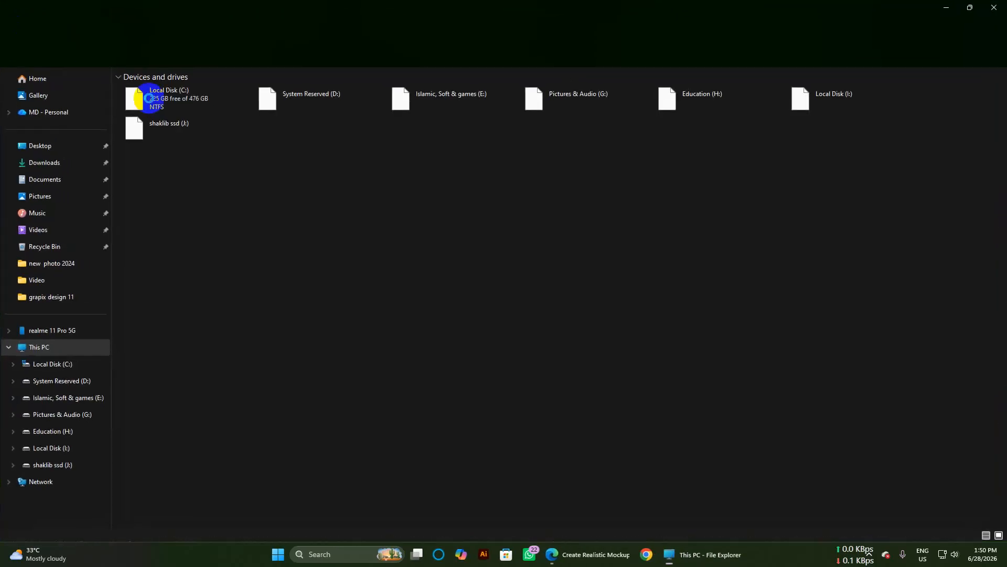
{"action": "left_click", "coordinate": [45, 162]}
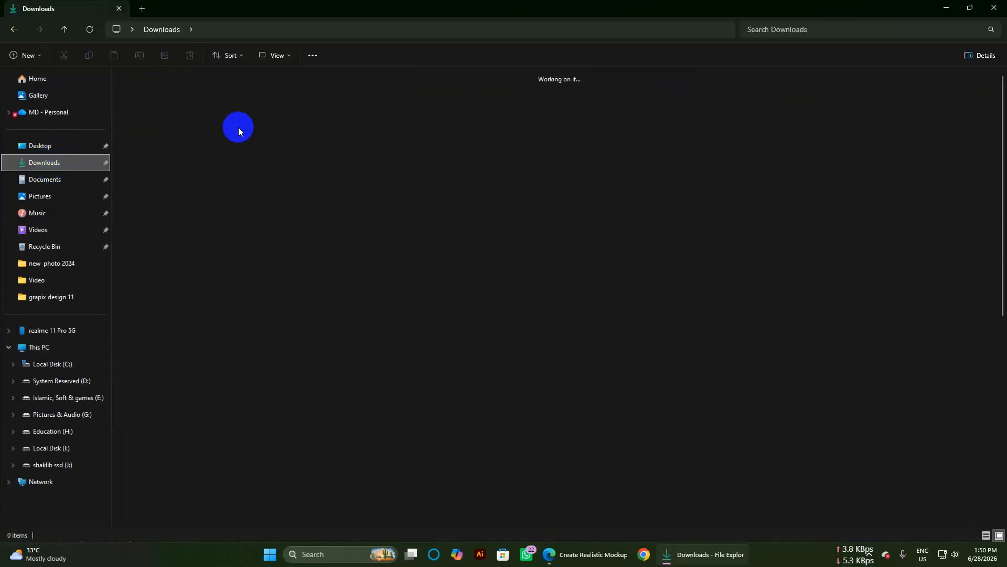
{"action": "left_click", "coordinate": [191, 125]}
{"action": "double_click", "coordinate": [191, 125]}
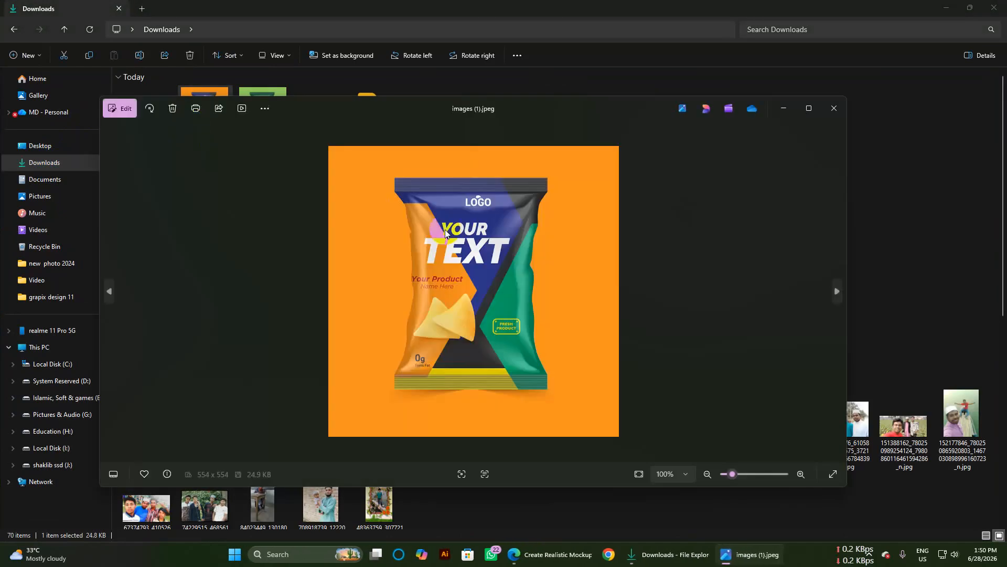
{"action": "scroll", "coordinate": [575, 297], "scroll_direction": "up", "scroll_amount": 1}
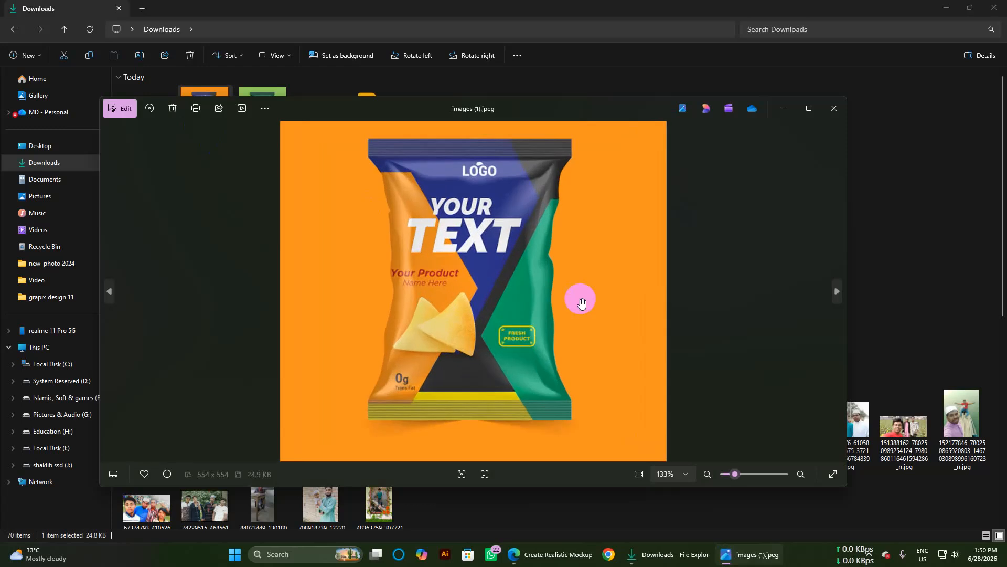
{"action": "left_click", "coordinate": [809, 108]}
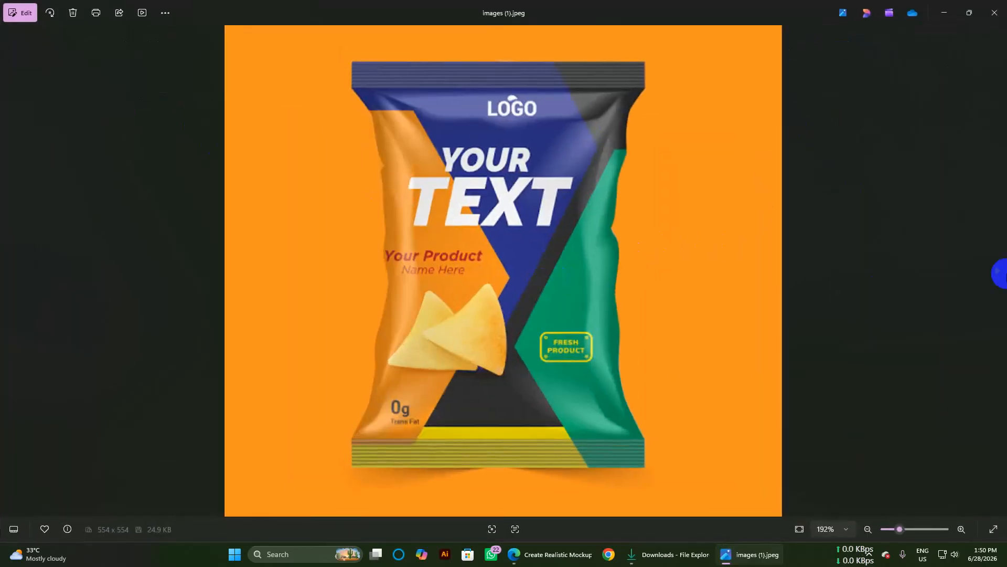
Look through the following two packet mockup images, and close the image viewer and the Downloads folder
{"action": "left_click", "coordinate": [997, 273]}
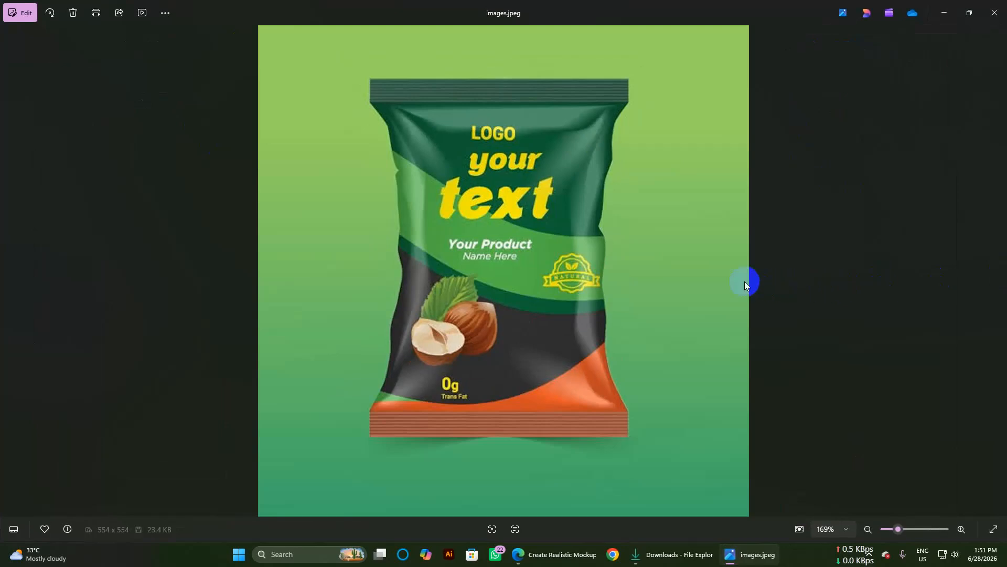
{"action": "left_click", "coordinate": [997, 275]}
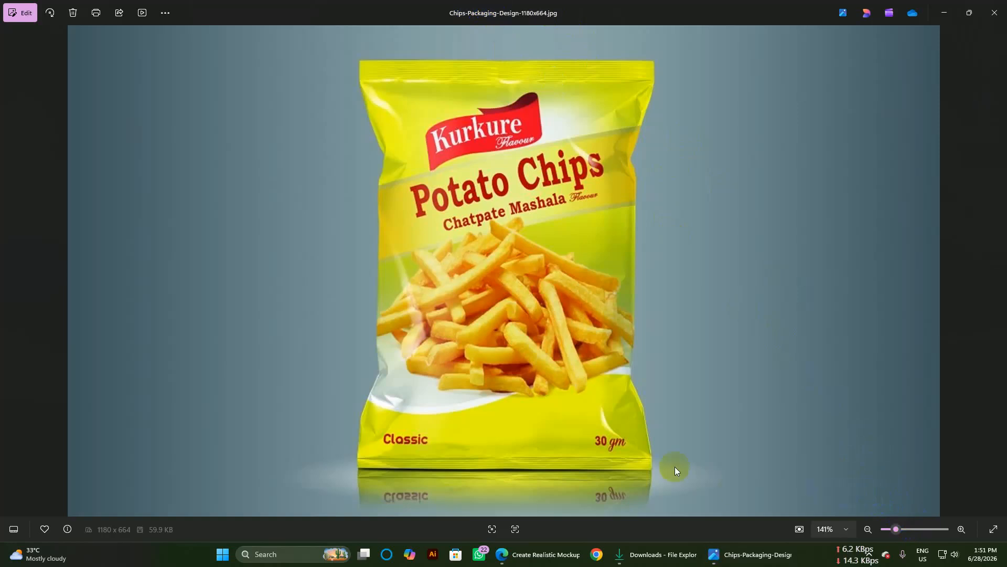
{"action": "left_click", "coordinate": [995, 12]}
{"action": "left_click", "coordinate": [994, 9]}
Launch Photoshop and open the blank white bag image 34785.jpg from the grapix design 11 folder
{"action": "double_click", "coordinate": [63, 425]}
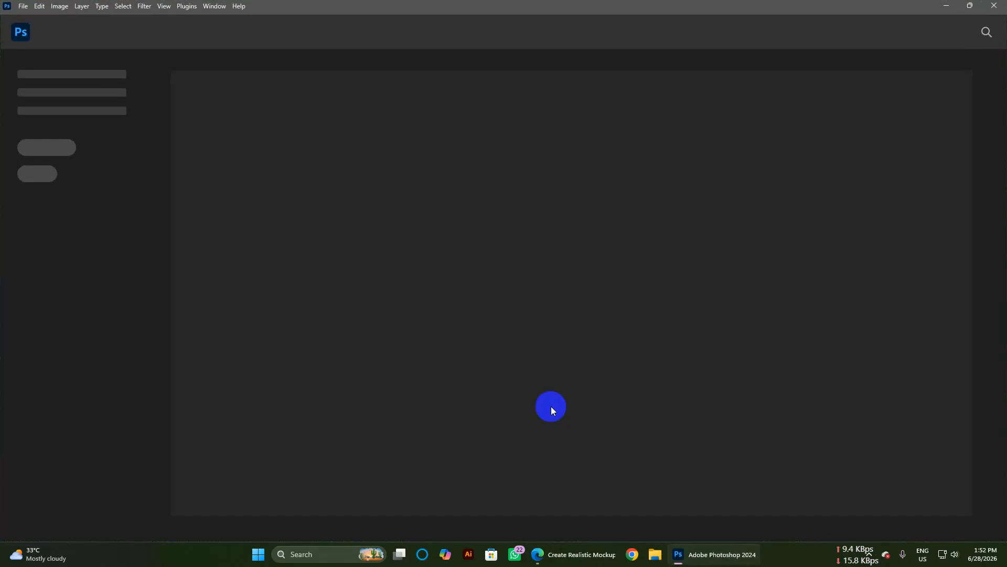
{"action": "left_click", "coordinate": [22, 7]}
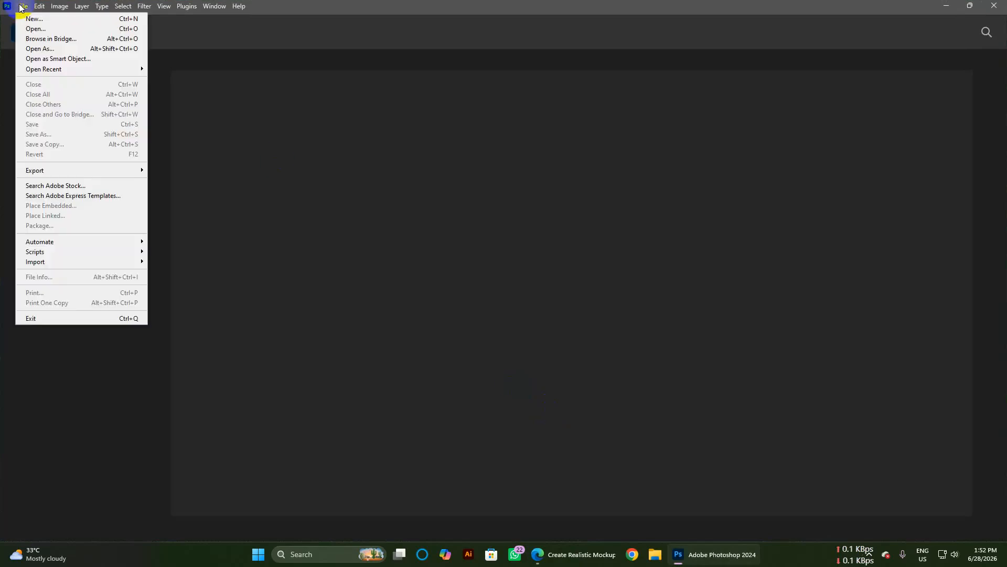
{"action": "left_click", "coordinate": [46, 28]}
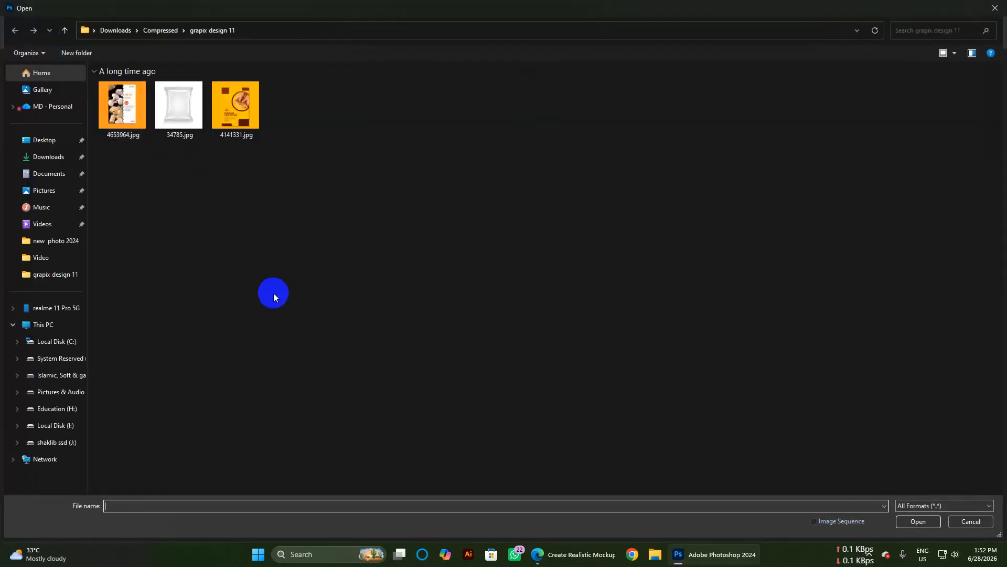
{"action": "scroll", "coordinate": [229, 195], "scroll_direction": "up", "scroll_amount": 3}
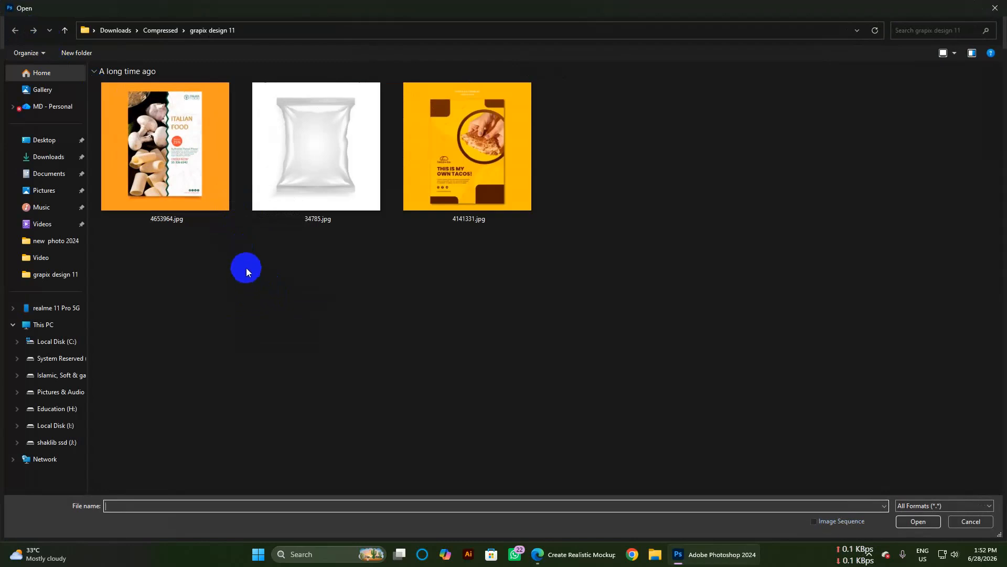
{"action": "left_click", "coordinate": [344, 167]}
{"action": "left_click", "coordinate": [188, 217]}
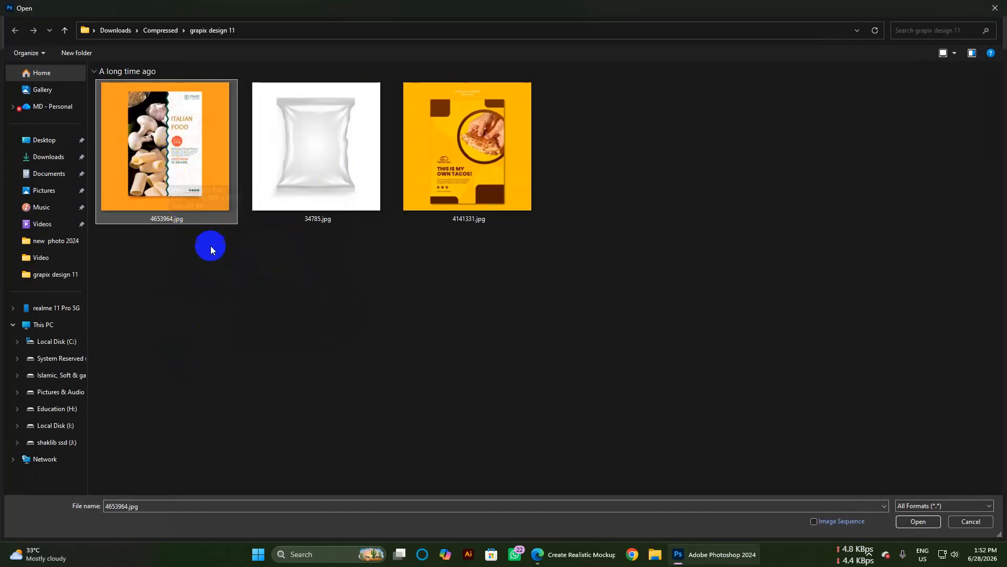
{"action": "left_click_drag", "start_coordinate": [449, 405], "coordinate": [506, 173]}
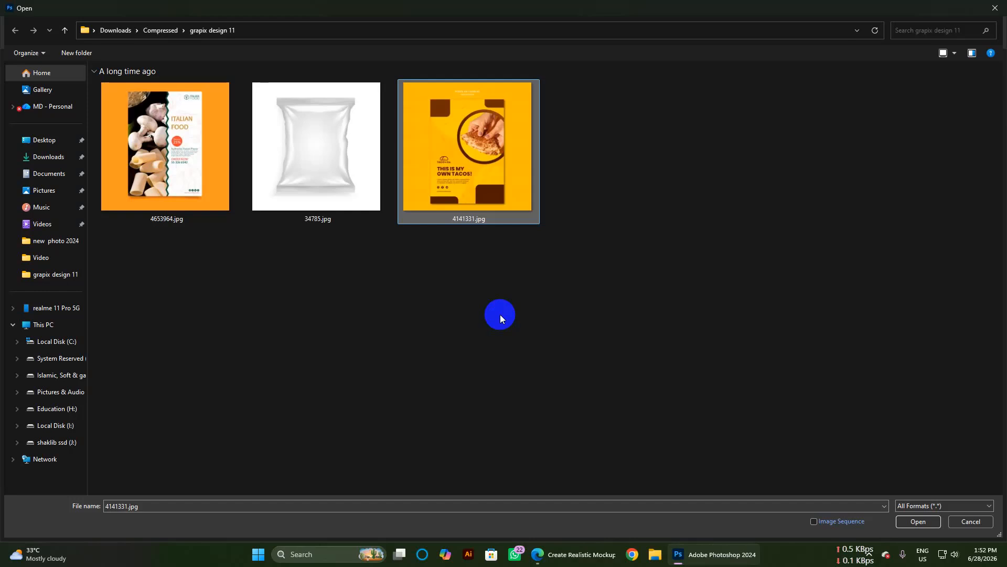
{"action": "left_click", "coordinate": [174, 181]}
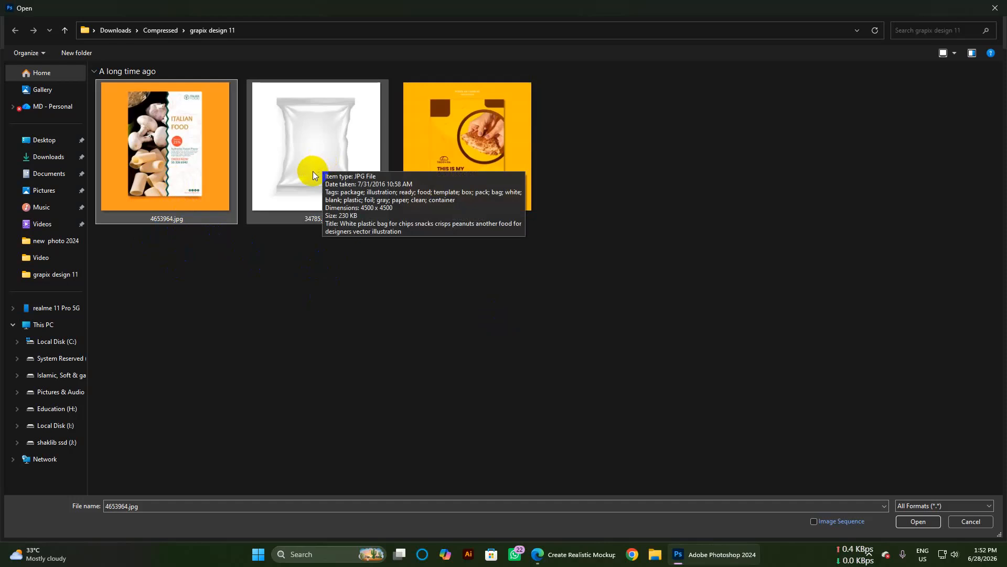
{"action": "left_click", "coordinate": [323, 312]}
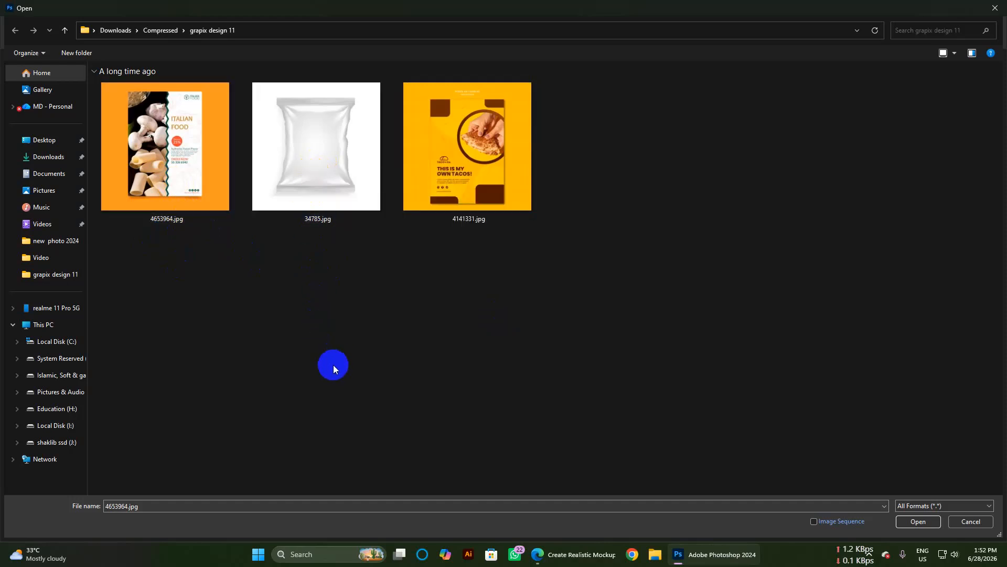
{"action": "left_click", "coordinate": [337, 191]}
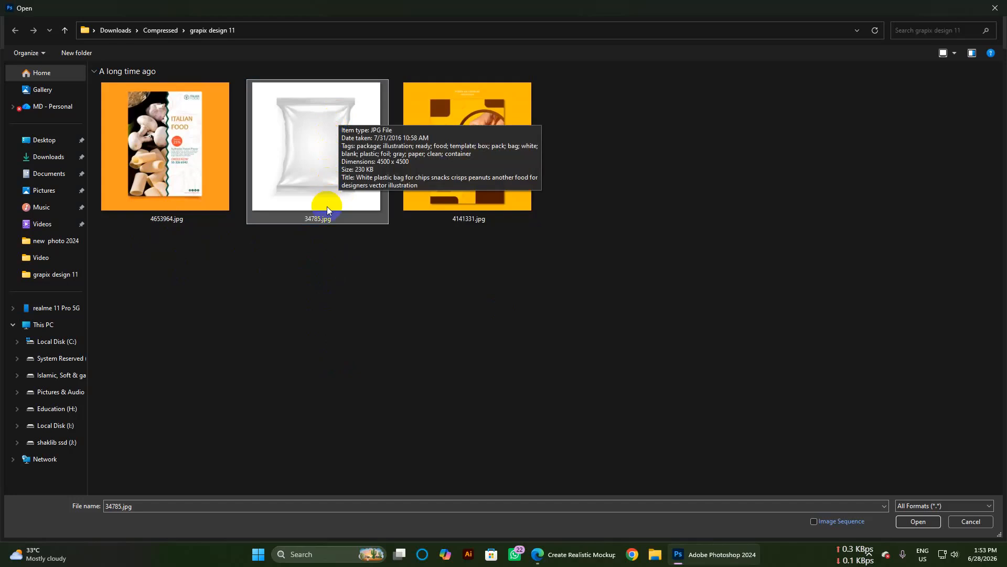
{"action": "double_click", "coordinate": [332, 165]}
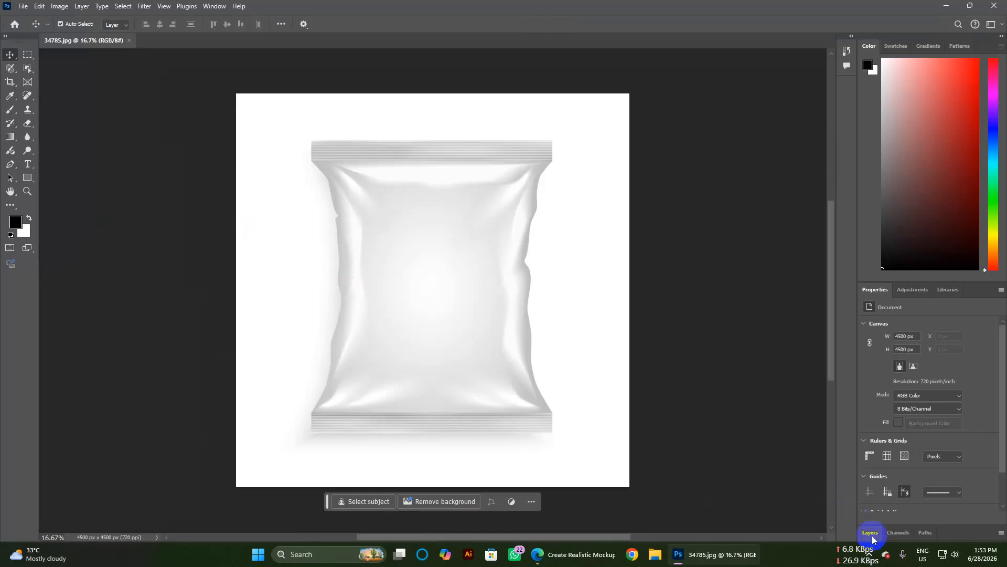
Unlock the Background layer of the bag image so that it becomes a regular editable layer
{"action": "scroll", "coordinate": [926, 384], "scroll_direction": "down", "scroll_amount": 2}
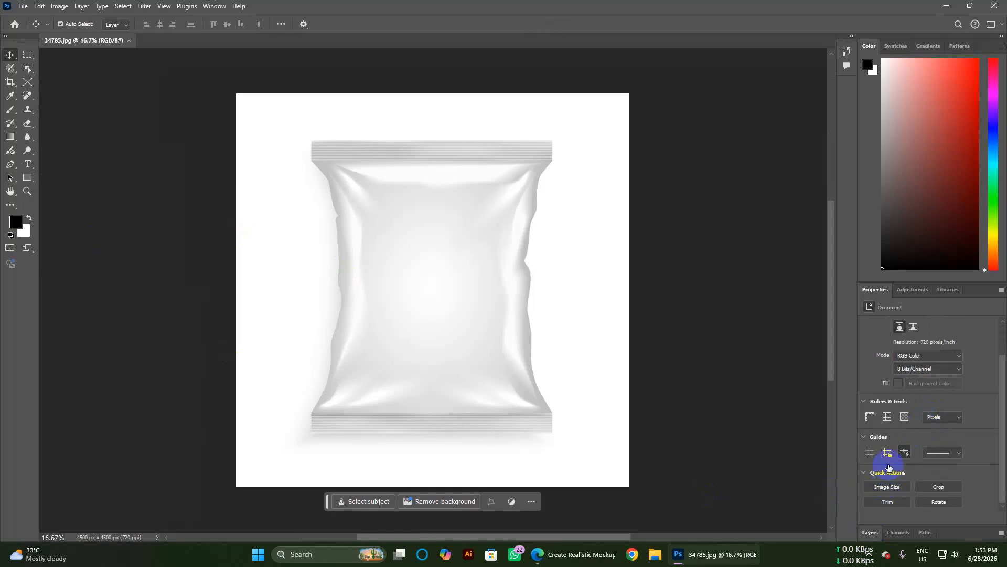
{"action": "left_click", "coordinate": [869, 533]}
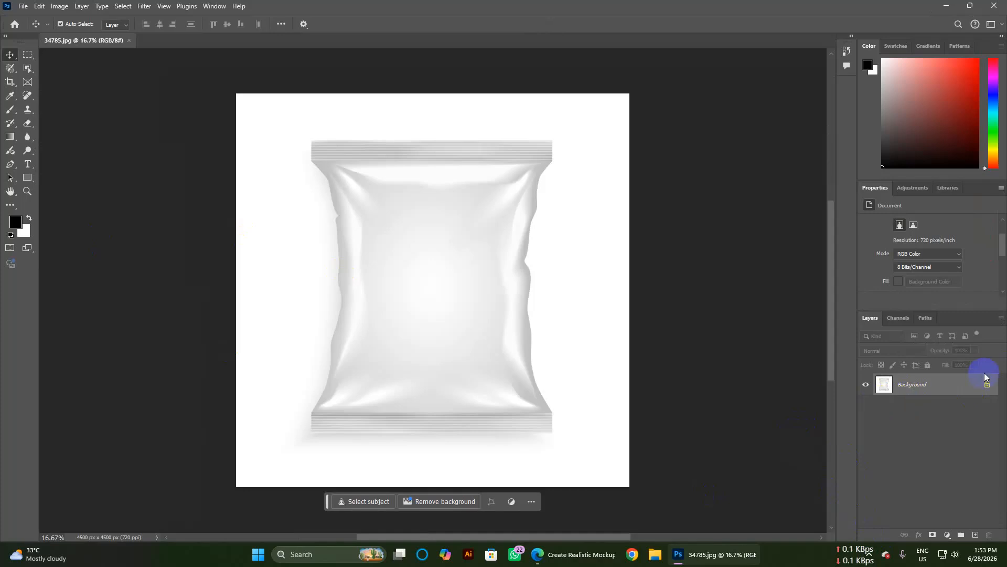
{"action": "left_click_drag", "start_coordinate": [977, 388], "coordinate": [976, 536]}
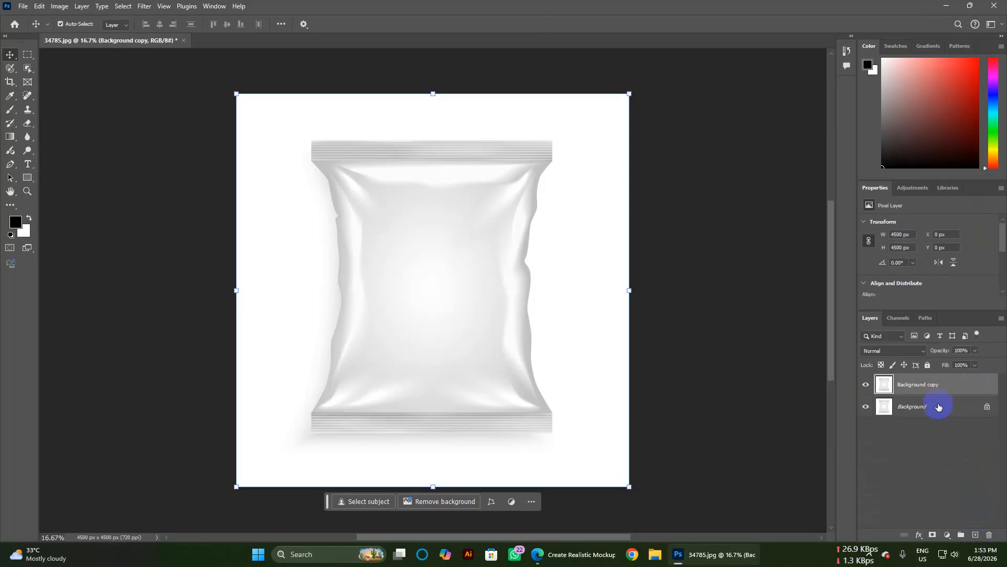
{"action": "key", "text": "ctrl+z"}
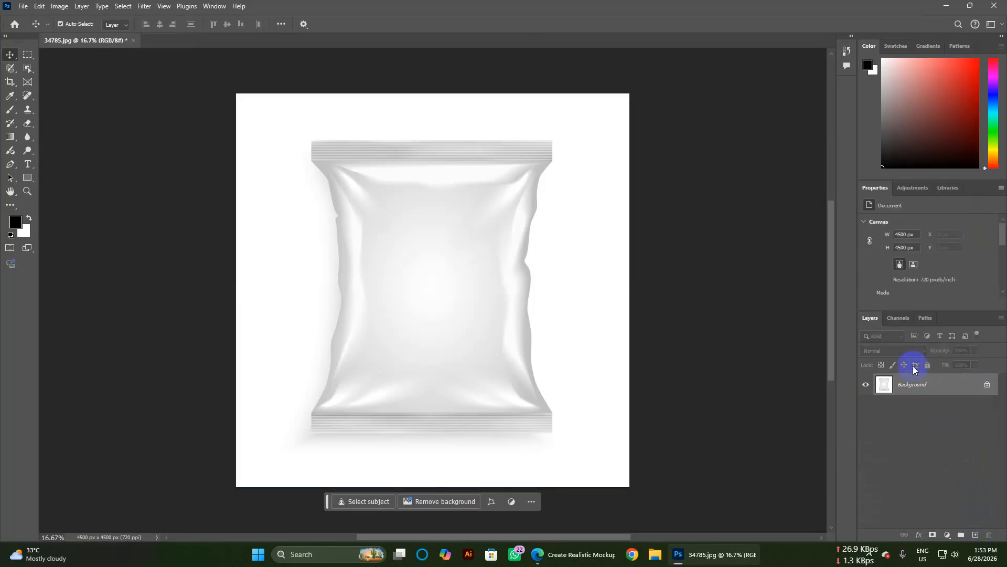
{"action": "left_click", "coordinate": [988, 387]}
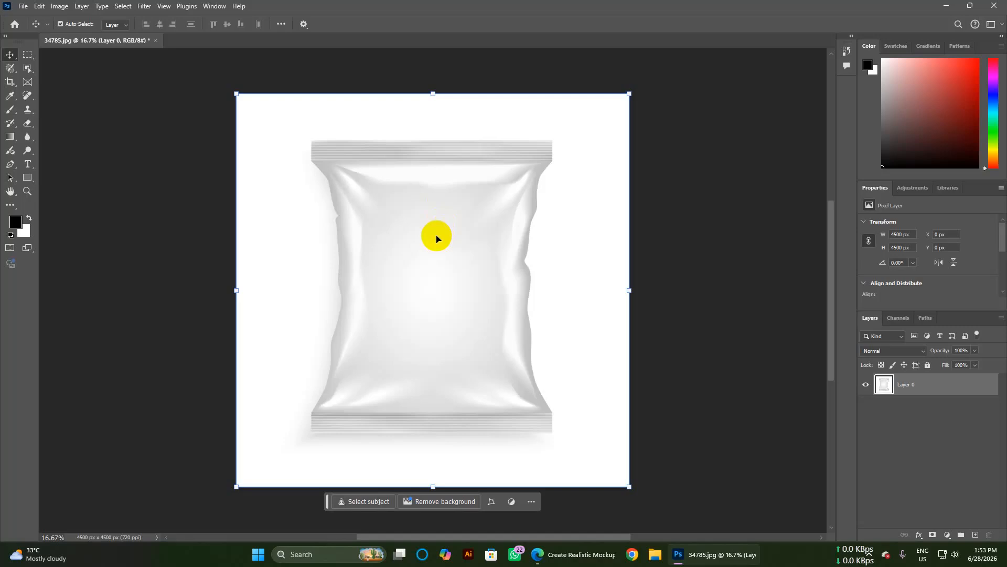
Try selecting the bag with automatic Subject selection, inspect the outline around its edges, and clear the selection
{"action": "left_click", "coordinate": [124, 6]}
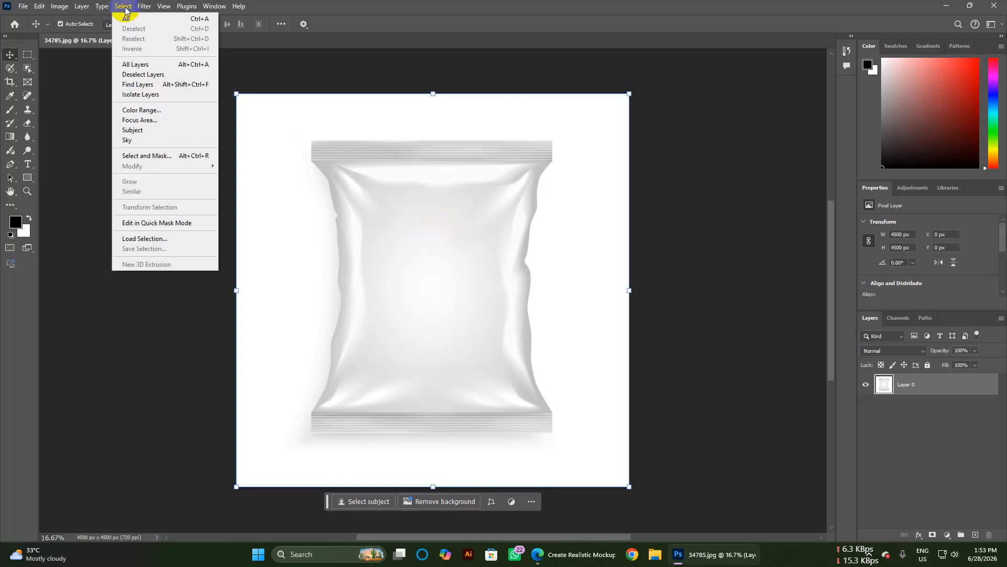
{"action": "left_click", "coordinate": [158, 130]}
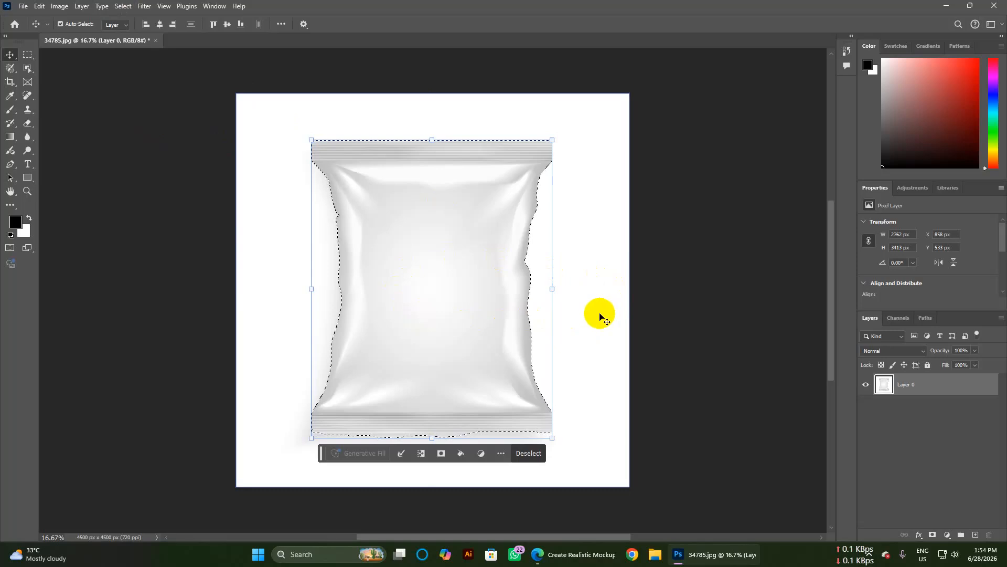
{"action": "scroll", "coordinate": [491, 262], "scroll_direction": "up", "scroll_amount": 3}
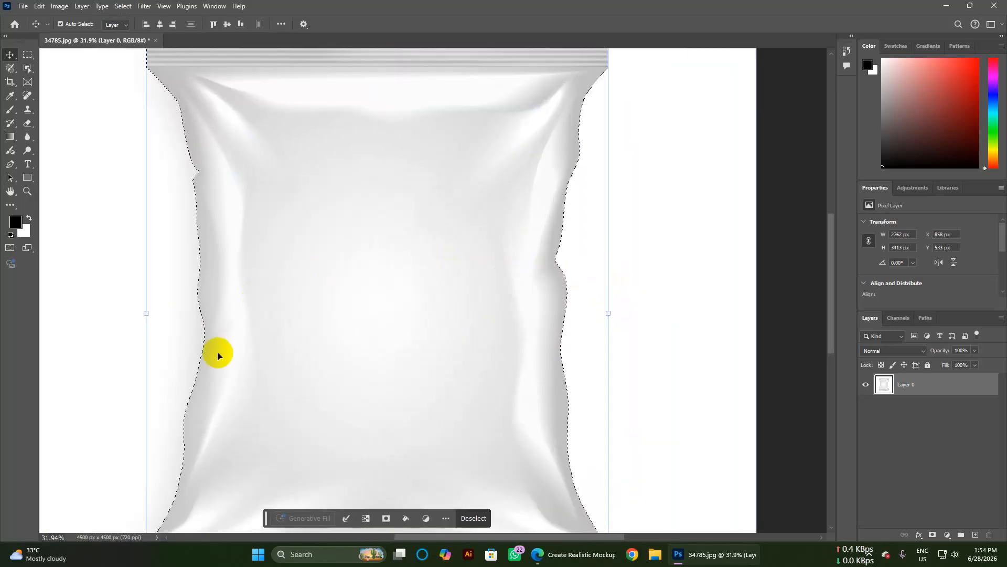
{"action": "scroll", "coordinate": [441, 319], "scroll_direction": "down", "scroll_amount": 4}
{"action": "scroll", "coordinate": [443, 313], "scroll_direction": "down", "scroll_amount": 3}
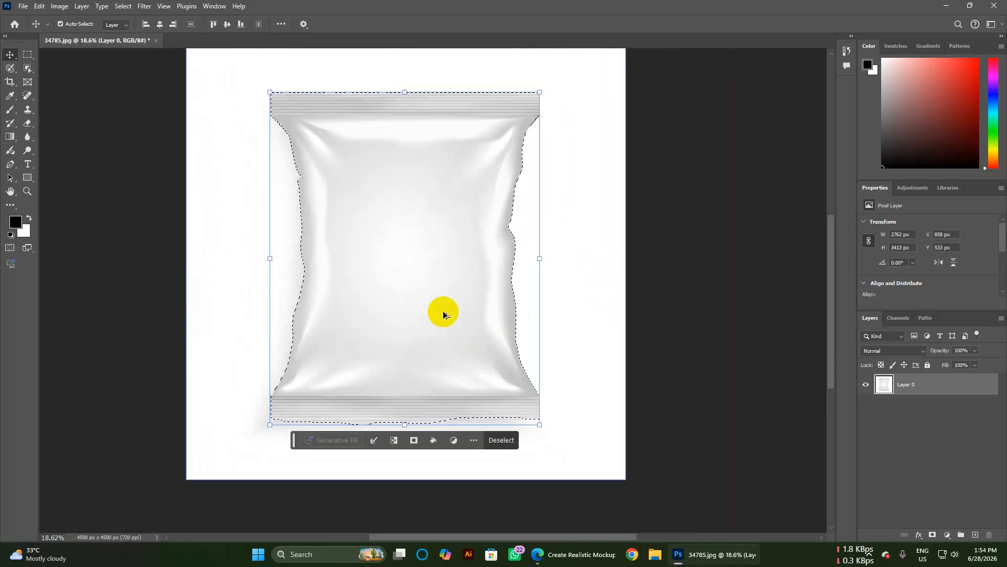
{"action": "scroll", "coordinate": [443, 310], "scroll_direction": "down", "scroll_amount": 2}
{"action": "scroll", "coordinate": [443, 307], "scroll_direction": "up", "scroll_amount": 3}
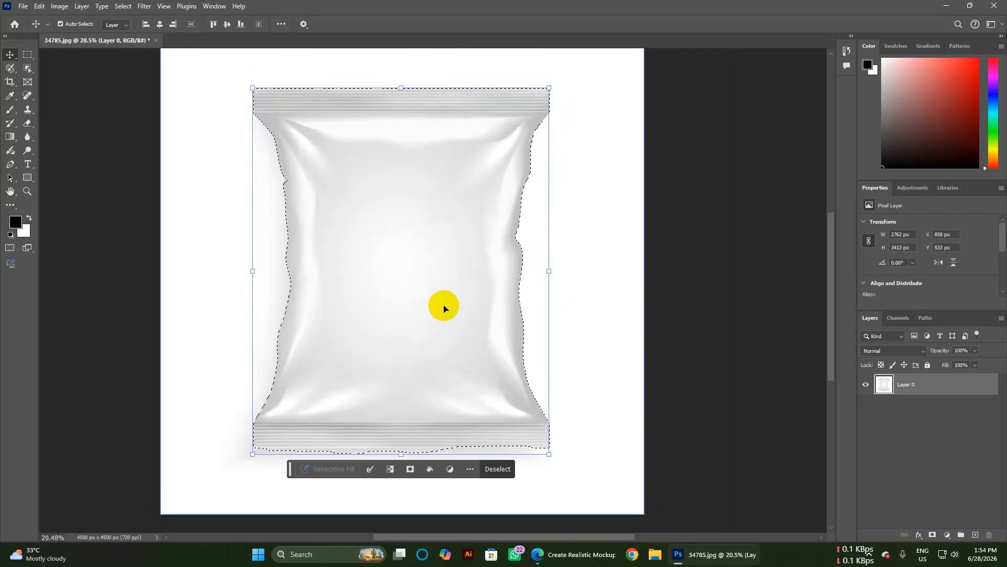
{"action": "scroll", "coordinate": [443, 308], "scroll_direction": "up", "scroll_amount": 1}
{"action": "key", "text": "ctrl+d"}
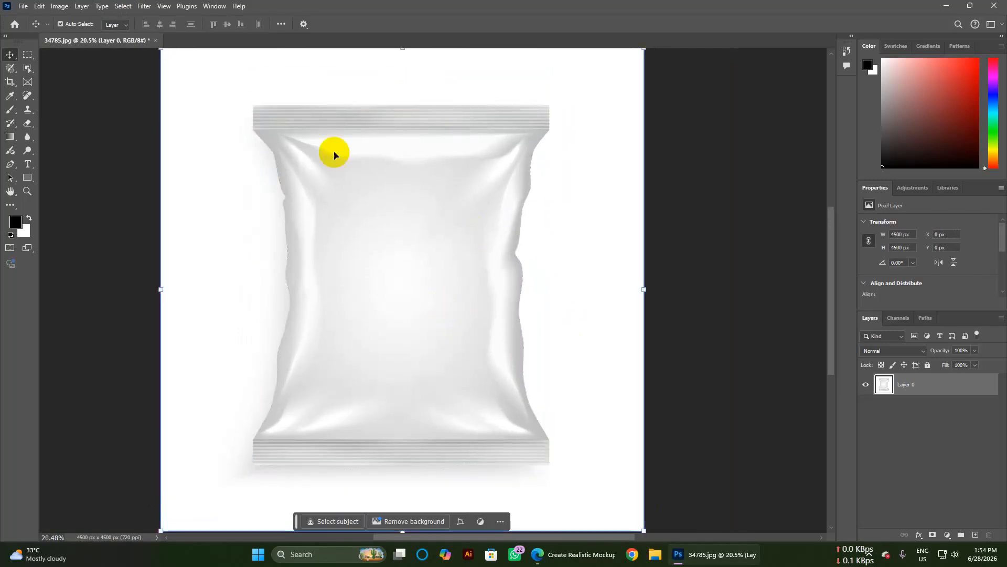
Select the whole bag with the Object Selection Tool in Rectangle mode, enclosing it from seal to seal
{"action": "left_click_drag", "start_coordinate": [27, 68], "coordinate": [46, 80]}
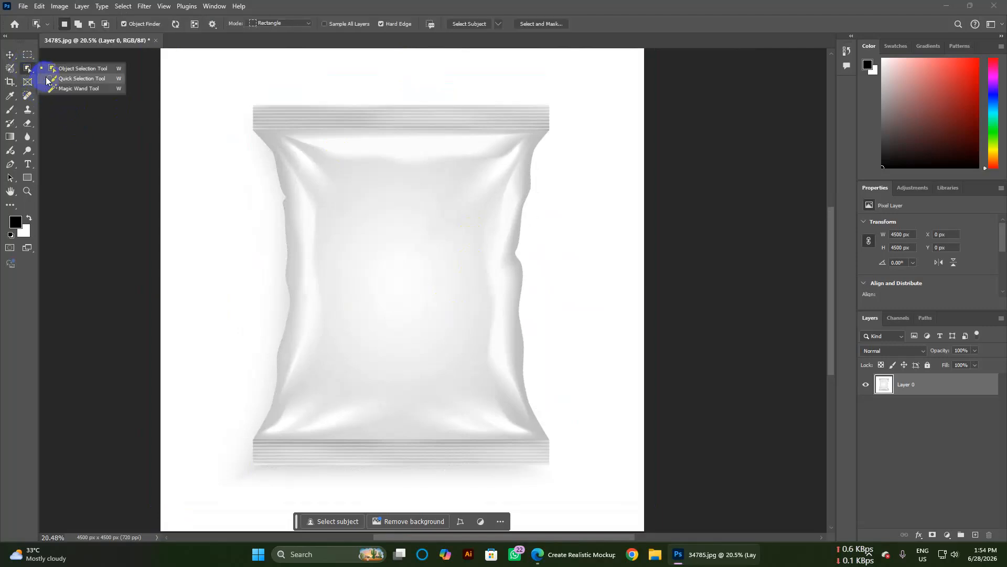
{"action": "left_click", "coordinate": [58, 70]}
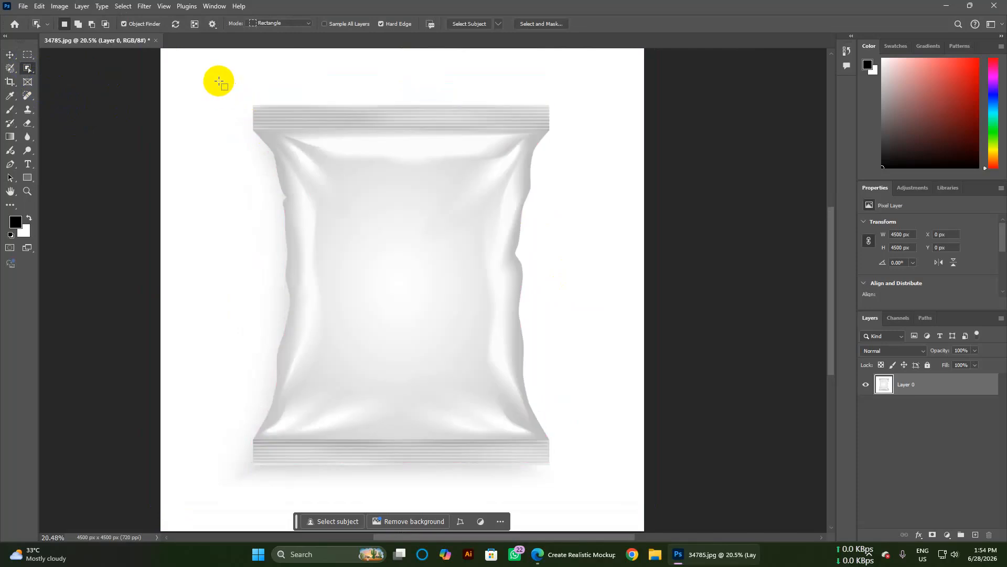
{"action": "left_click_drag", "start_coordinate": [236, 88], "coordinate": [579, 474]}
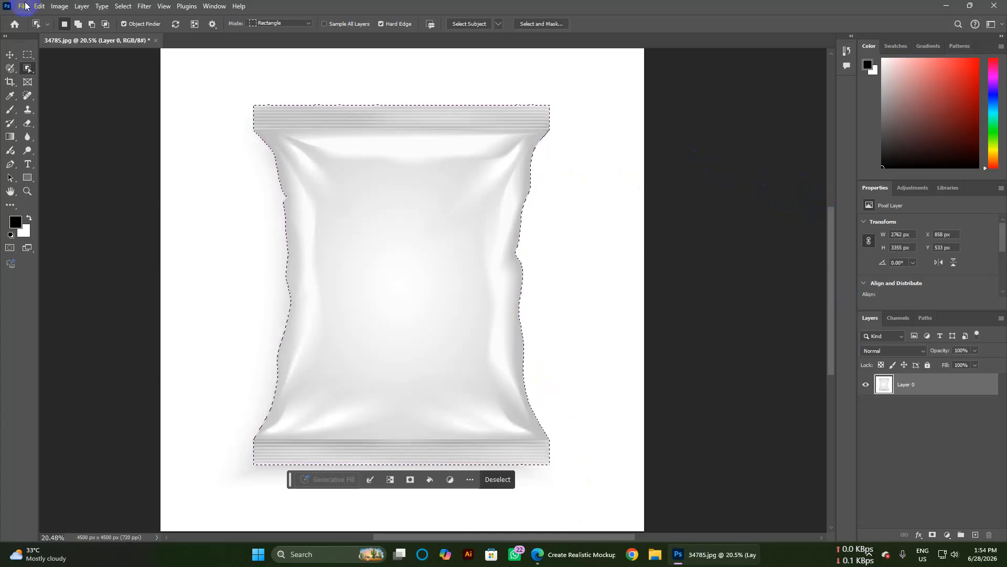
Copy the selected bag onto its own new layer and duplicate that layer three times
{"action": "left_click", "coordinate": [83, 8]}
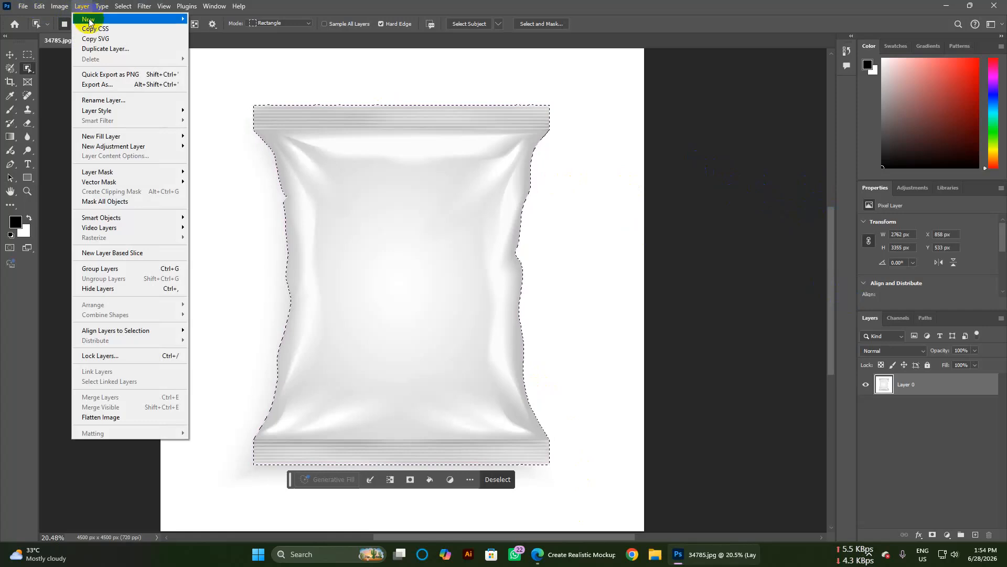
{"action": "mouse_move", "coordinate": [89, 21]}
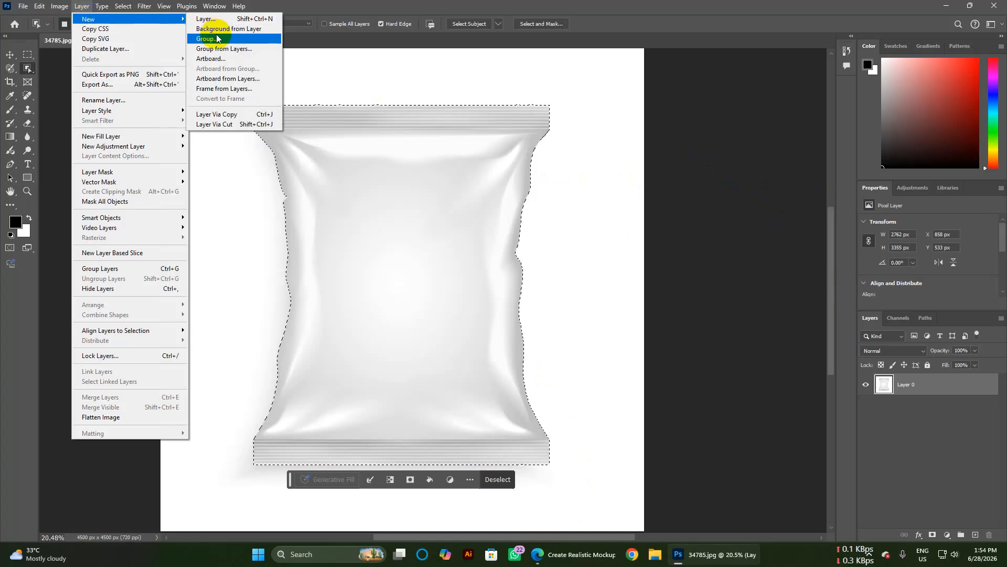
{"action": "left_click", "coordinate": [226, 116]}
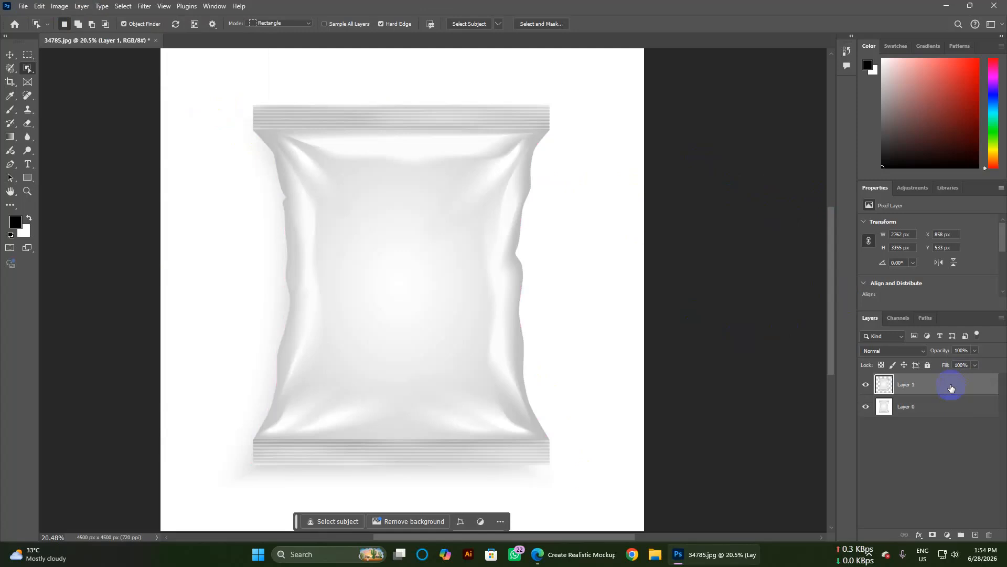
{"action": "key", "text": "ctrl+j"}
{"action": "key", "text": "ctrl+j"}
{"action": "key", "text": "ctrl+j"}
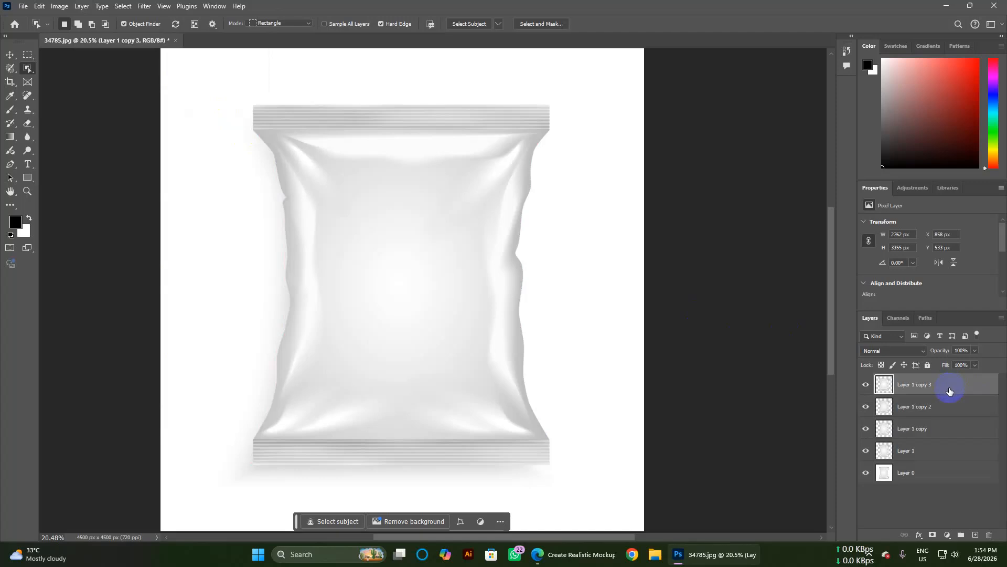
Hide the three duplicate bag layers above Layer 1
{"action": "left_click", "coordinate": [865, 385]}
{"action": "left_click", "coordinate": [866, 406]}
{"action": "left_click", "coordinate": [867, 429]}
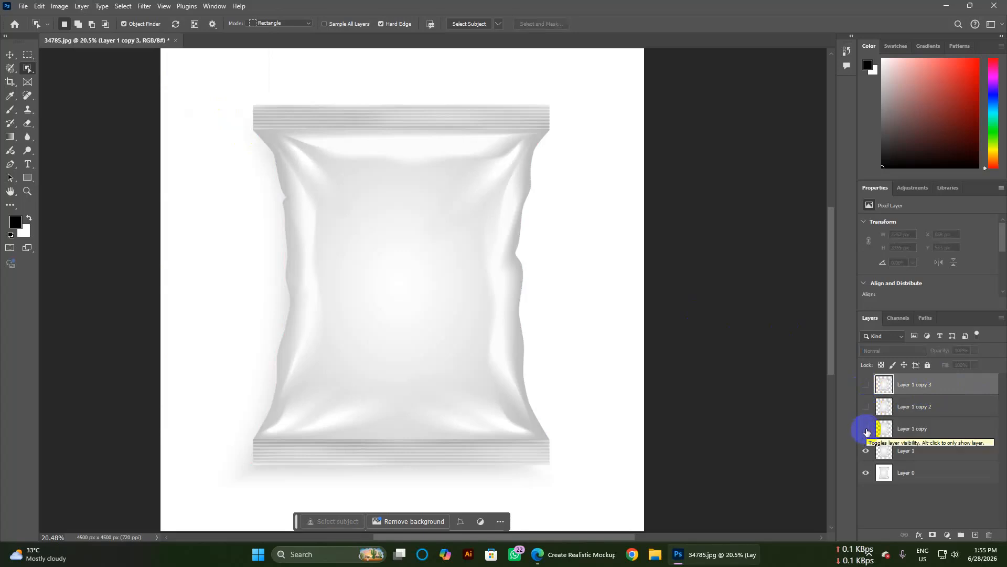
Place the Italian Food poster 4653964.jpg as an embedded image directly above Layer 1
{"action": "left_click", "coordinate": [913, 454]}
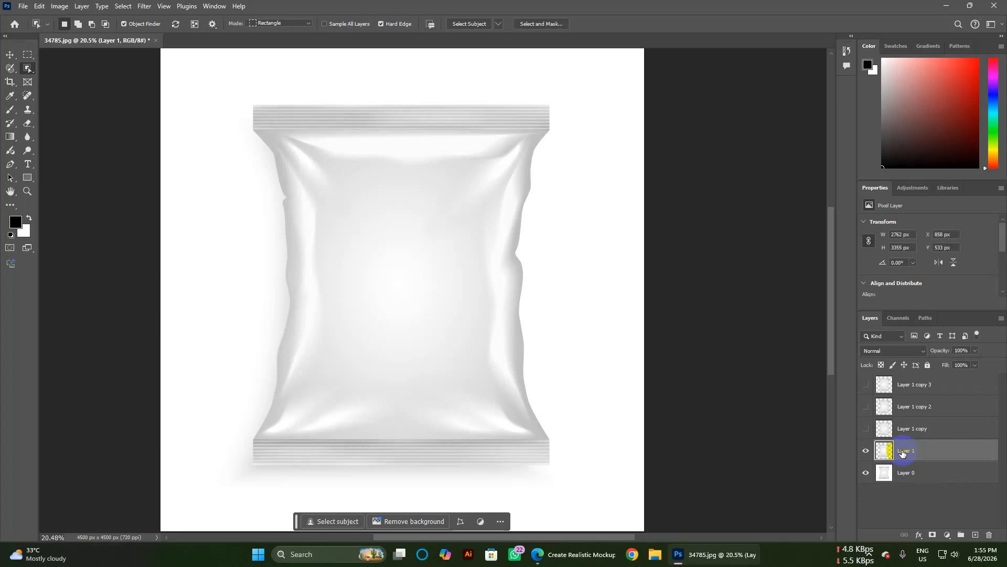
{"action": "left_click", "coordinate": [23, 7]}
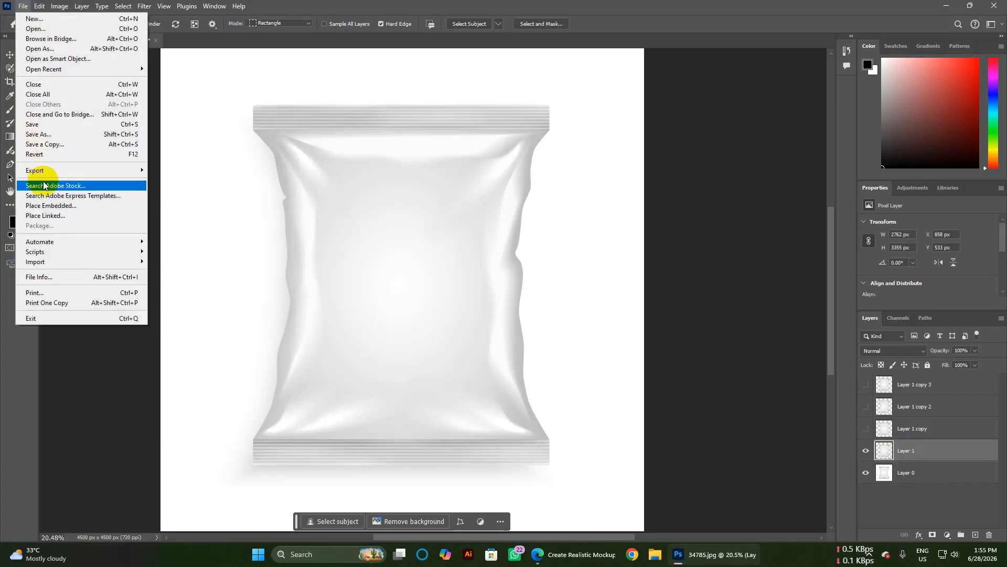
{"action": "left_click", "coordinate": [52, 206]}
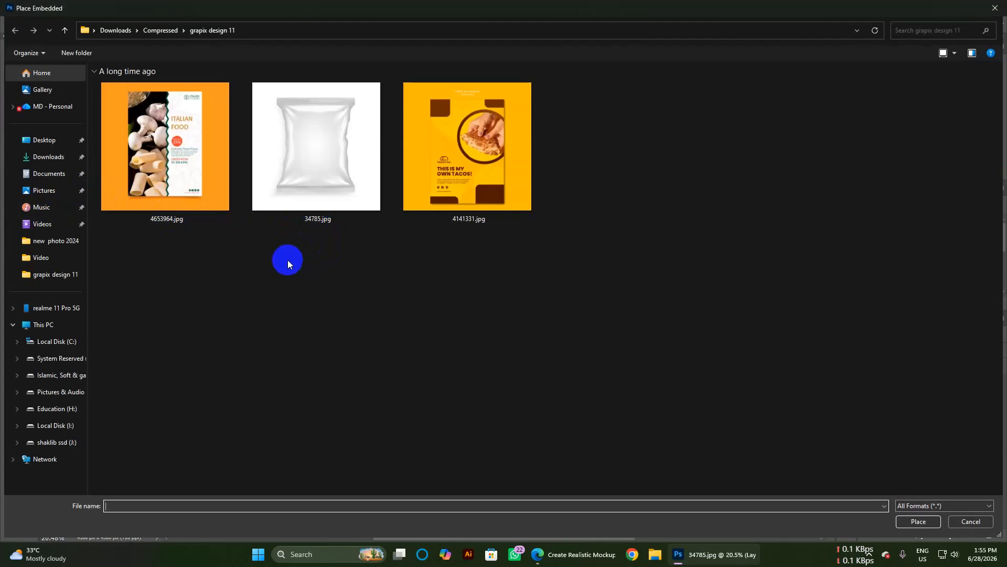
{"action": "double_click", "coordinate": [170, 181]}
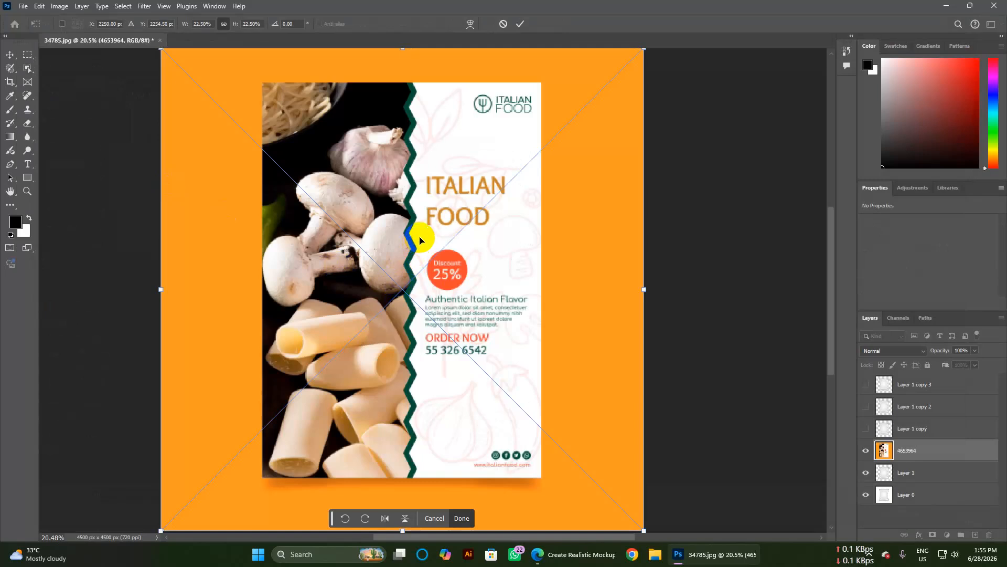
Lower the placed poster's opacity to 28% and move its artwork over the bag, aligning it with the bag's upper-left corner
{"action": "scroll", "coordinate": [420, 241], "scroll_direction": "down", "scroll_amount": 1}
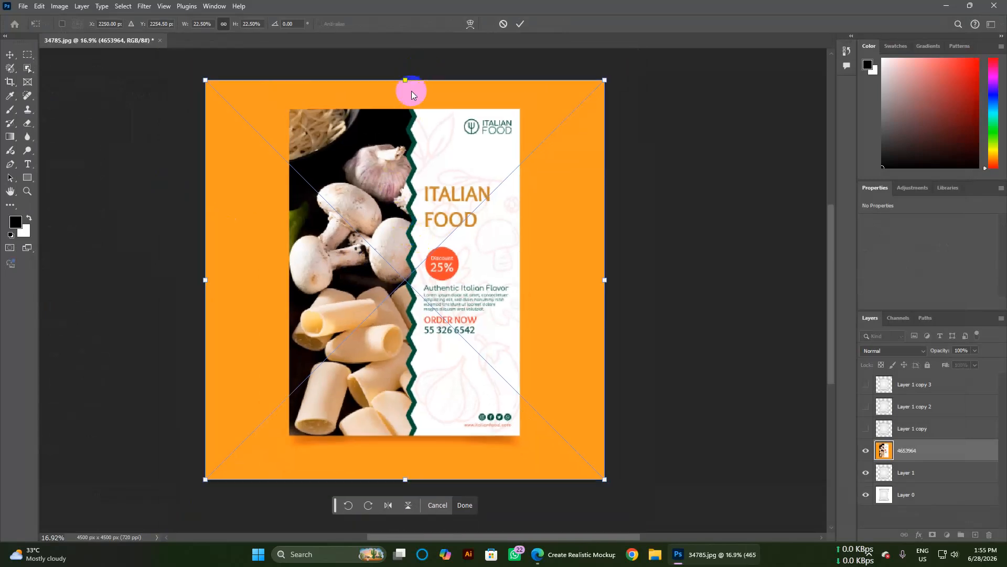
{"action": "left_click_drag", "start_coordinate": [402, 245], "coordinate": [424, 251]}
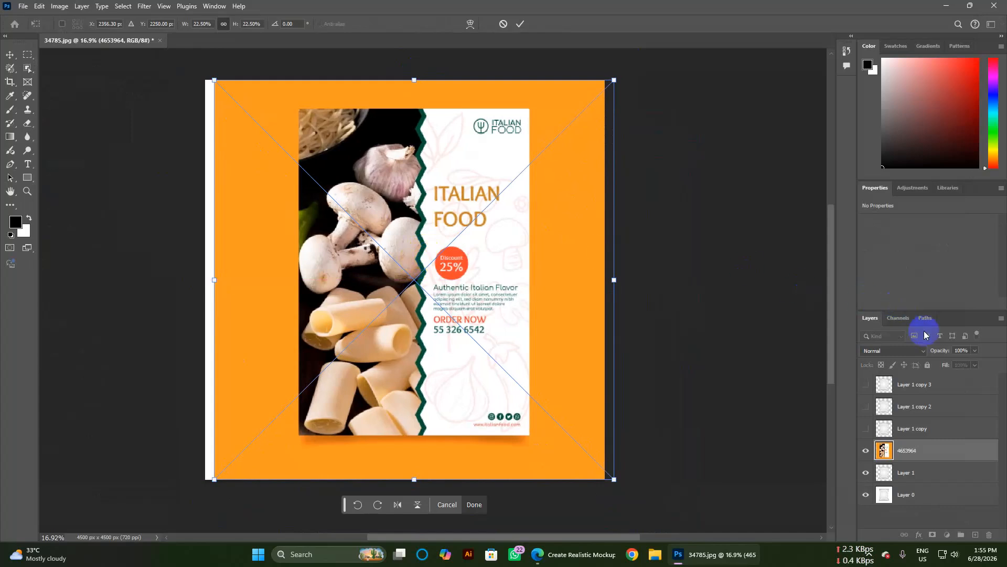
{"action": "left_click", "coordinate": [975, 351]}
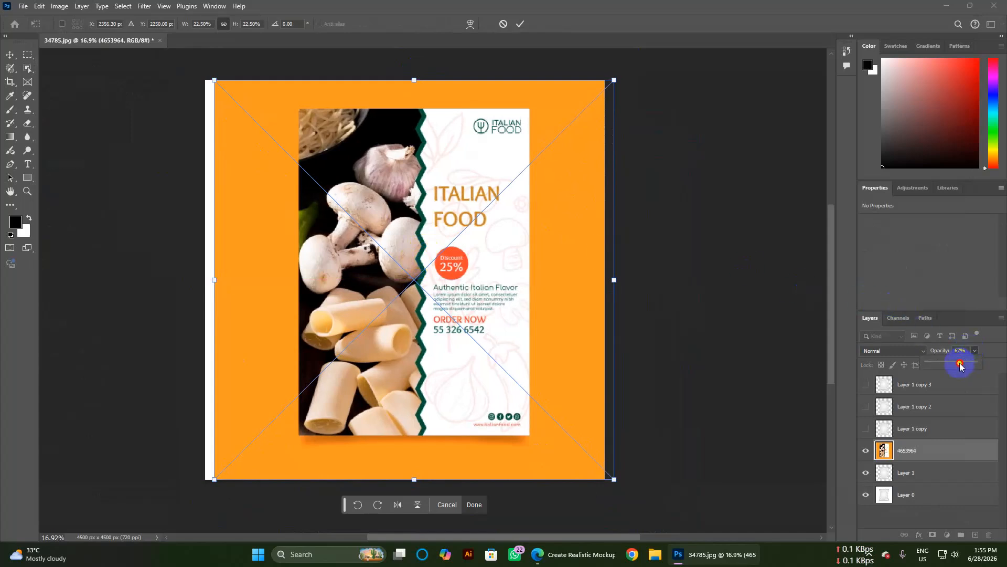
{"action": "left_click", "coordinate": [959, 362]}
{"action": "left_click_drag", "start_coordinate": [524, 317], "coordinate": [508, 338]}
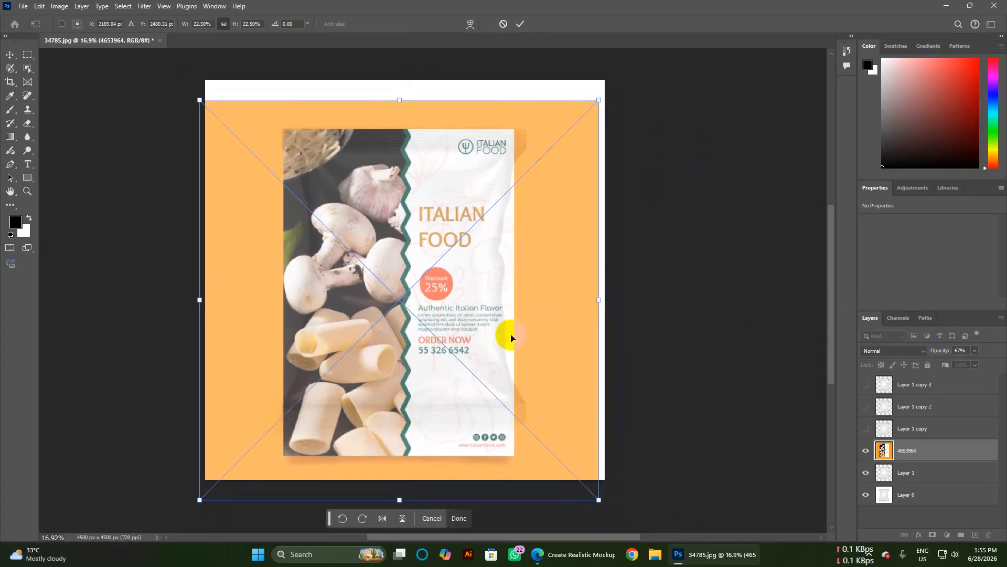
{"action": "left_click", "coordinate": [974, 351]}
{"action": "left_click", "coordinate": [956, 362]}
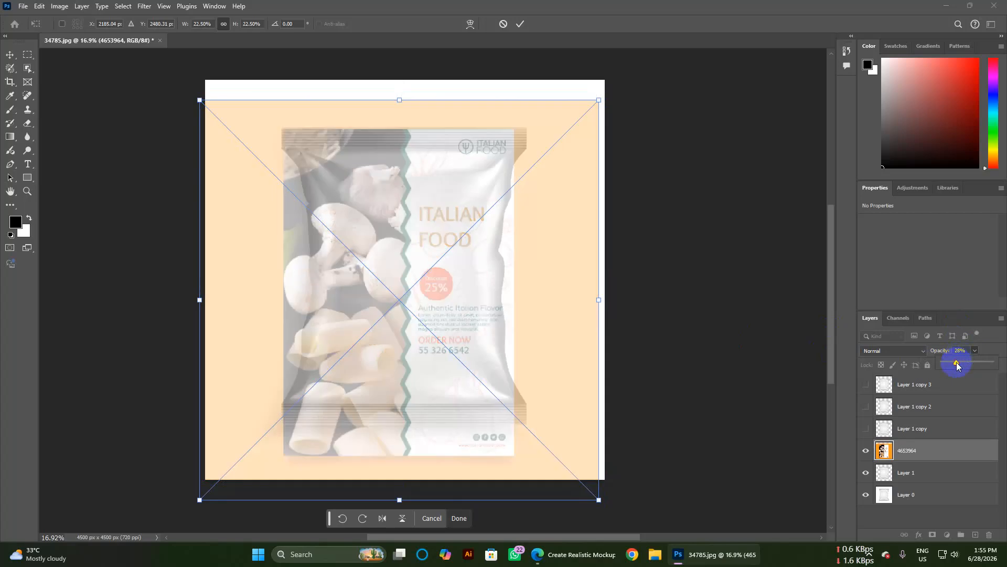
{"action": "mouse_move", "coordinate": [450, 264]}
{"action": "left_mouse_down"}
{"action": "mouse_move", "coordinate": [448, 276]}
{"action": "mouse_move", "coordinate": [456, 272]}
{"action": "mouse_move", "coordinate": [446, 257]}
{"action": "left_mouse_up"}
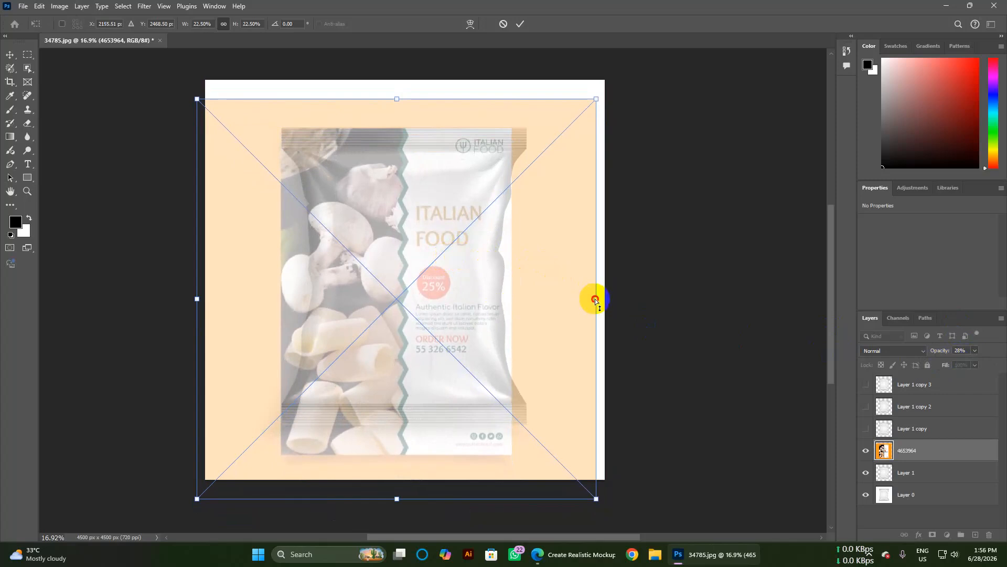
Stretch the poster to the bag's outline at about 23.98% width and 20.61% height, and apply the transformation
{"action": "left_click_drag", "start_coordinate": [596, 299], "coordinate": [613, 298]}
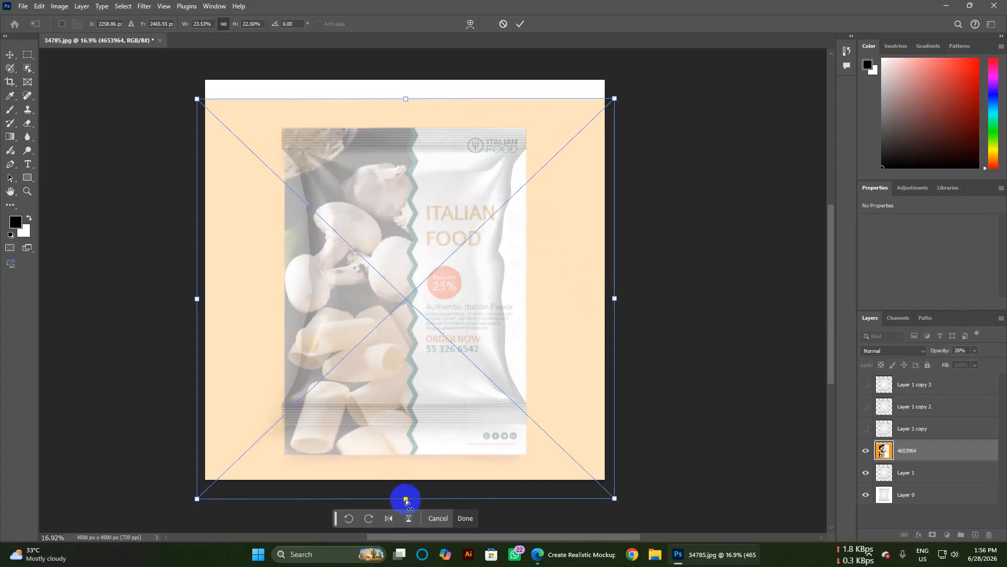
{"action": "left_click_drag", "start_coordinate": [405, 498], "coordinate": [405, 466]}
{"action": "left_click_drag", "start_coordinate": [196, 284], "coordinate": [193, 284]}
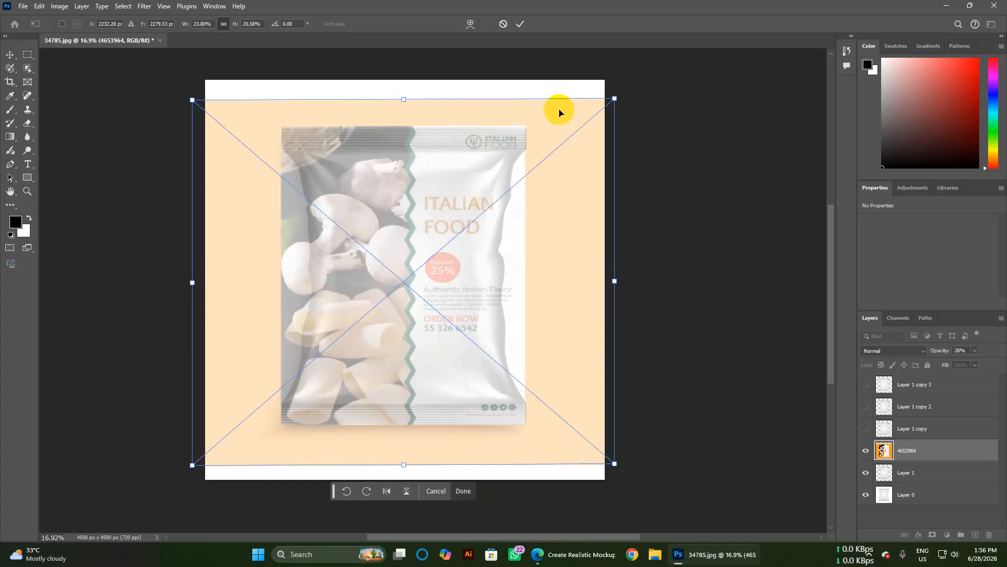
{"action": "left_click_drag", "start_coordinate": [404, 102], "coordinate": [405, 104]}
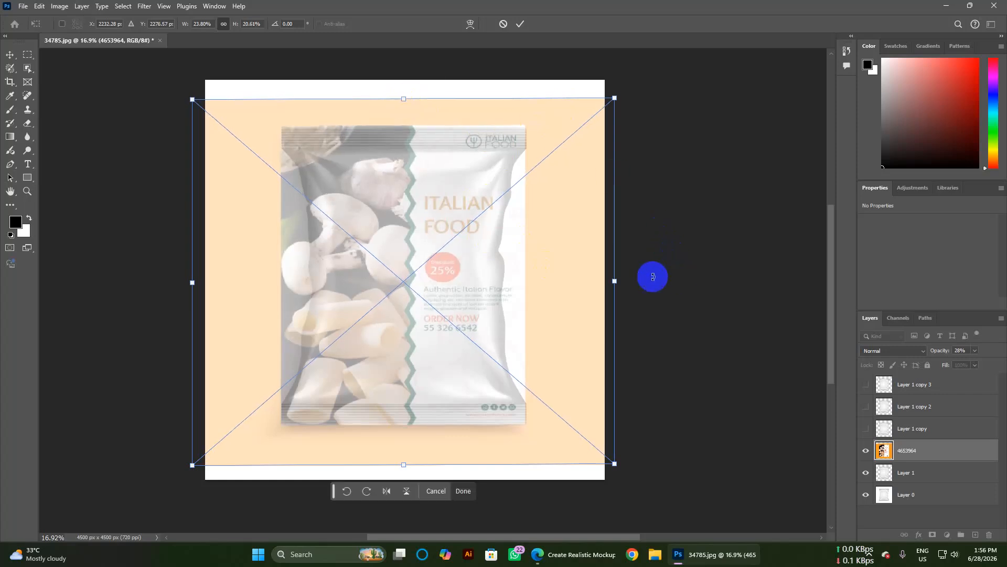
{"action": "left_click_drag", "start_coordinate": [617, 284], "coordinate": [618, 281]}
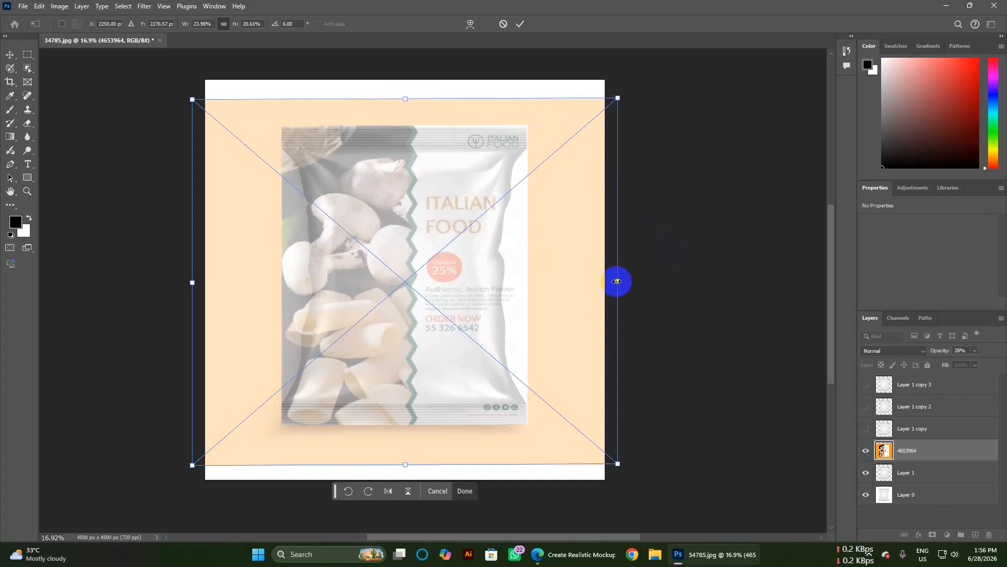
{"action": "double_click", "coordinate": [915, 450]}
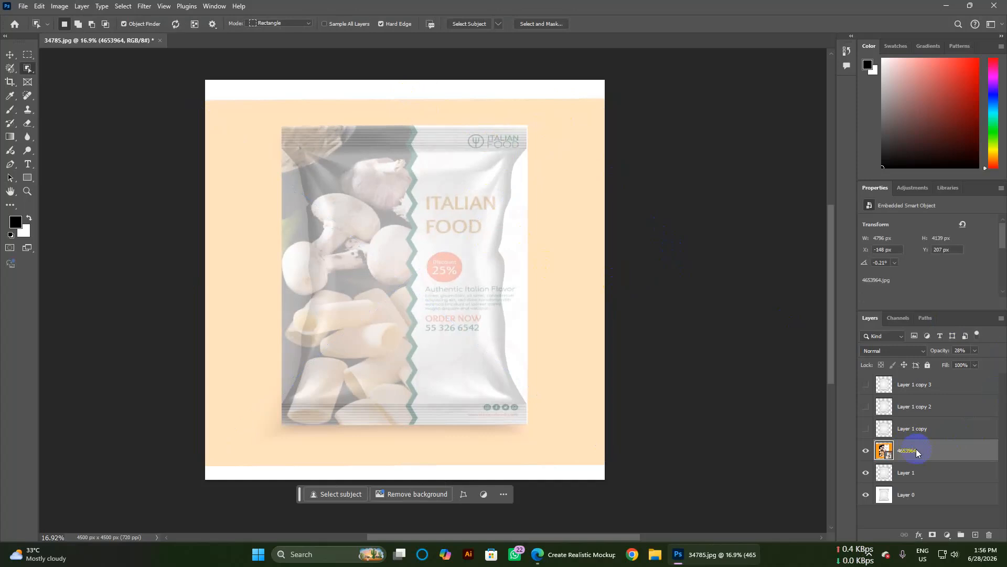
Clip the poster layer to the bag shape on Layer 1 with a clipping mask
{"action": "right_click", "coordinate": [916, 452]}
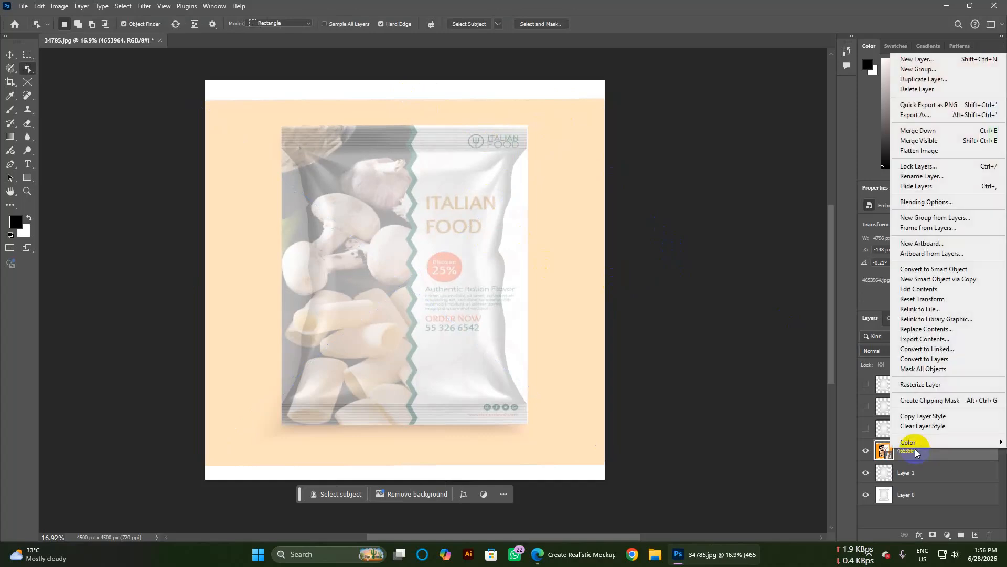
{"action": "left_click", "coordinate": [912, 400]}
{"action": "left_click_drag", "start_coordinate": [892, 474], "coordinate": [869, 481]}
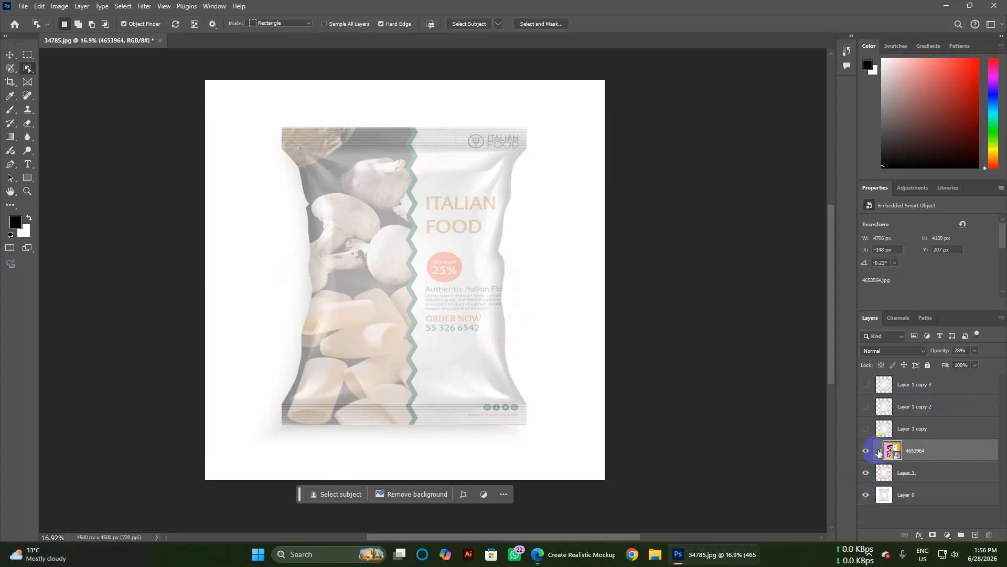
Restore the poster layer's opacity to 100% and set its blend mode to Multiply
{"action": "left_click", "coordinate": [973, 352]}
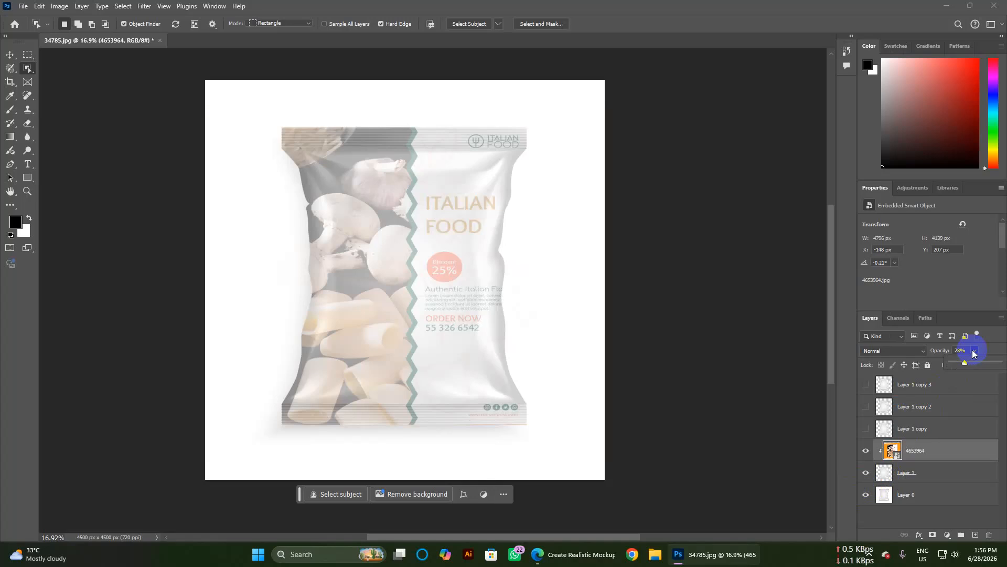
{"action": "left_click_drag", "start_coordinate": [964, 362], "coordinate": [1004, 367]}
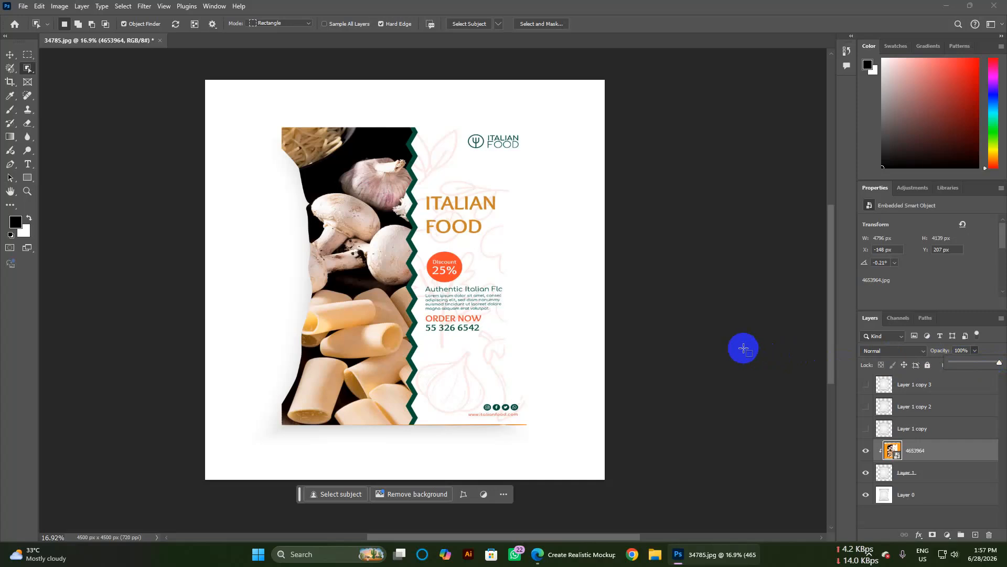
{"action": "left_click", "coordinate": [901, 350]}
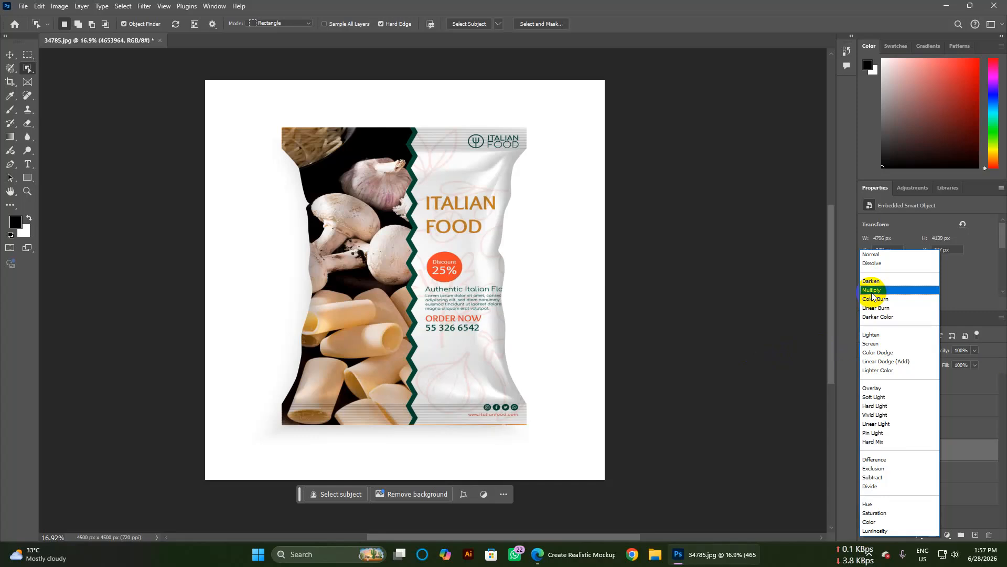
{"action": "left_click", "coordinate": [872, 291]}
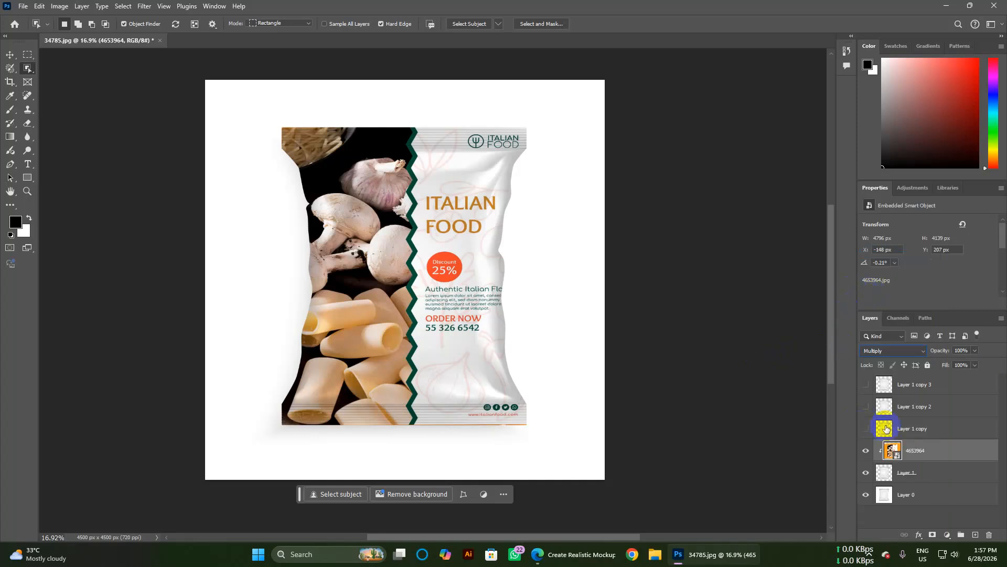
Show Layer 1 copy above the poster and set its blend mode to Linear Burn
{"action": "left_click", "coordinate": [870, 431]}
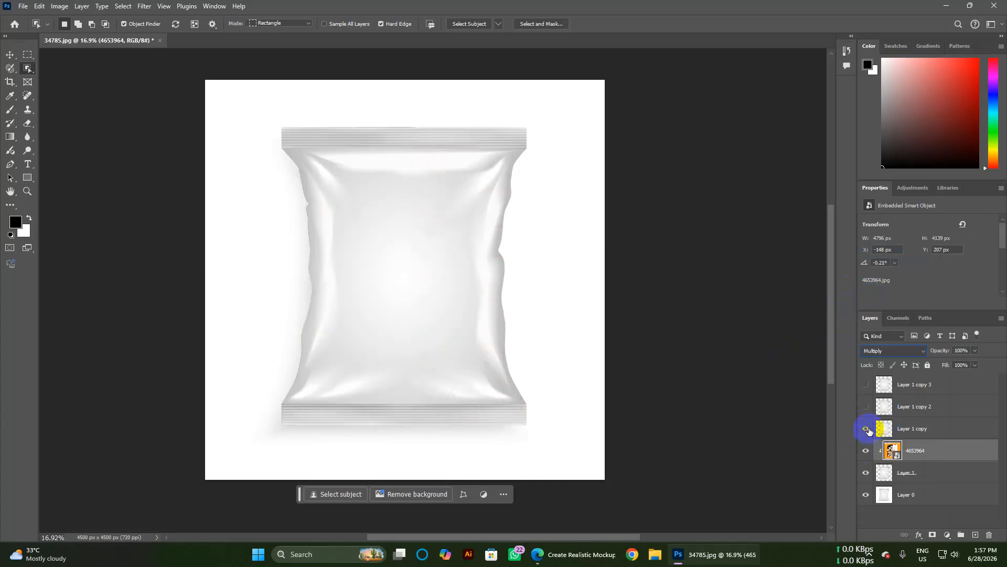
{"action": "left_click", "coordinate": [921, 351]}
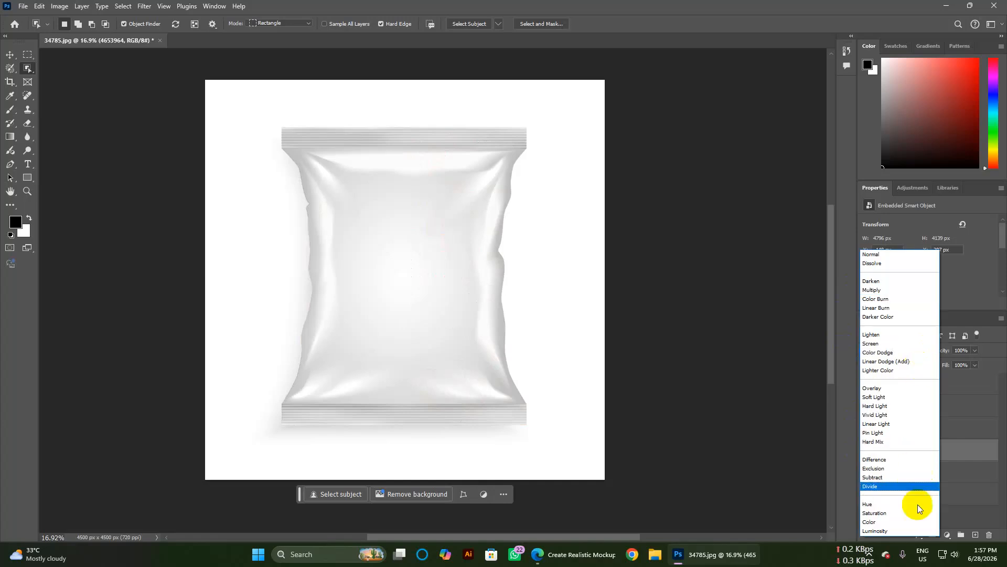
{"action": "left_click", "coordinate": [973, 534]}
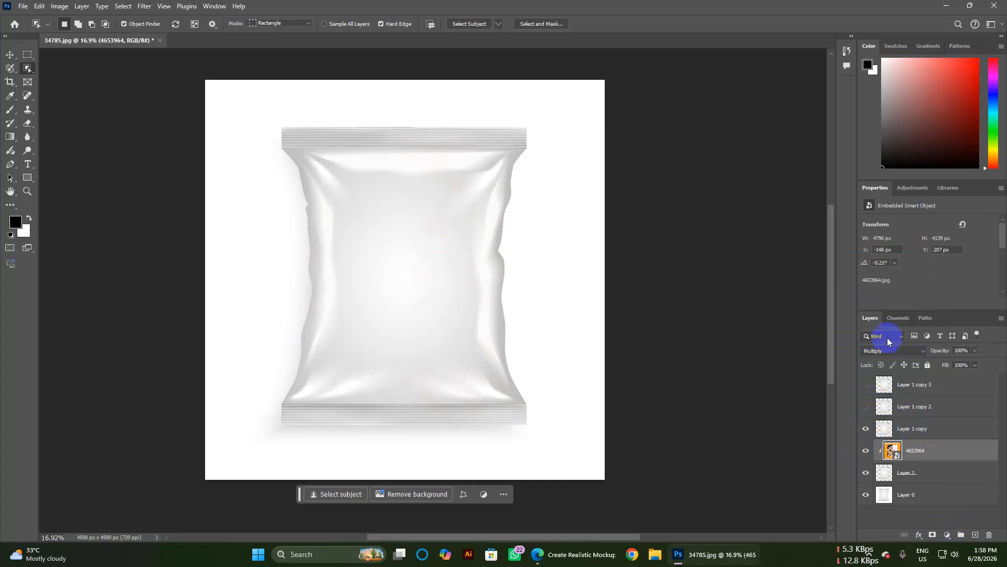
{"action": "left_click", "coordinate": [913, 353]}
{"action": "left_click", "coordinate": [971, 420]}
{"action": "left_click", "coordinate": [970, 428]}
{"action": "left_click", "coordinate": [906, 350]}
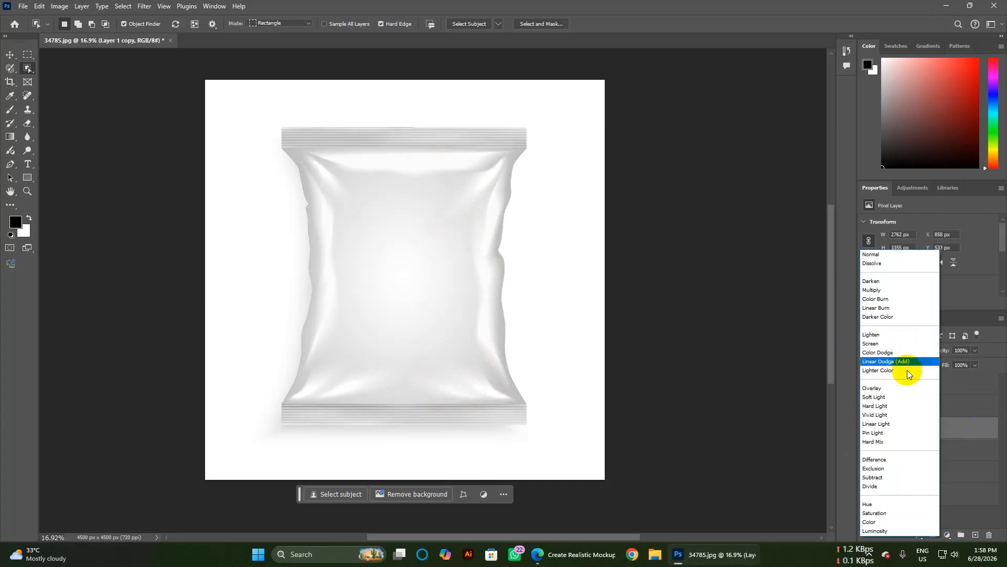
{"action": "left_click", "coordinate": [899, 307]}
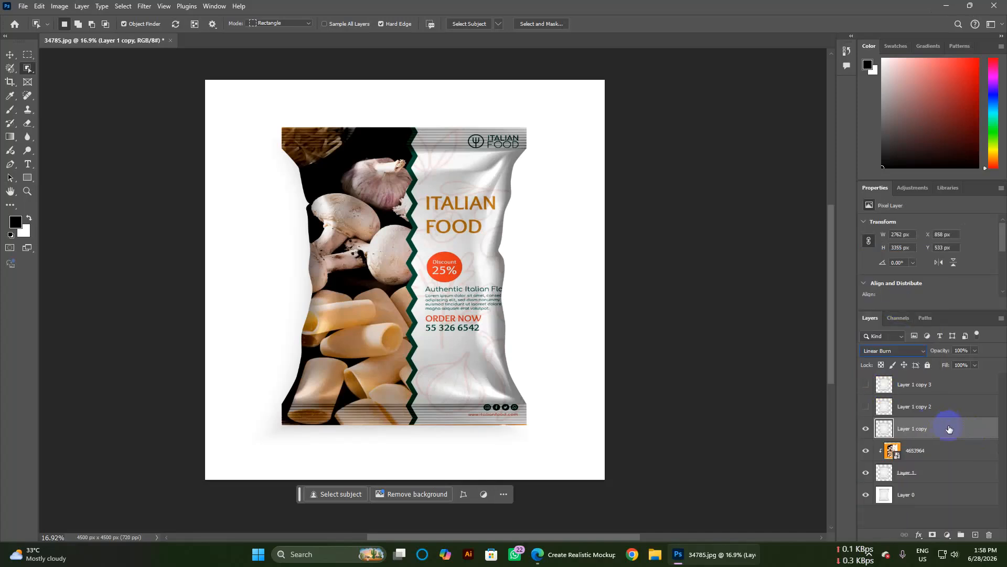
{"action": "left_click", "coordinate": [75, 6]}
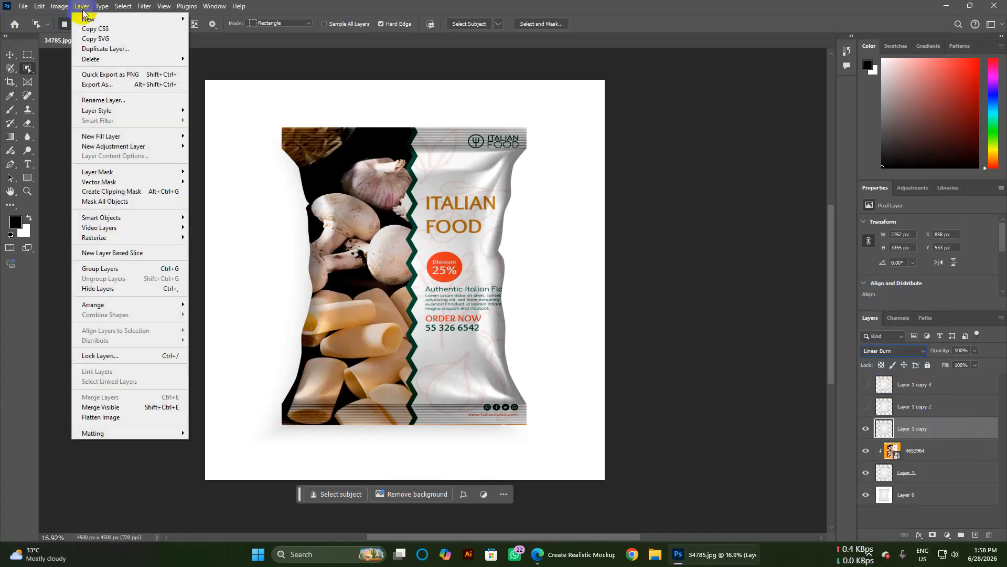
{"action": "left_click", "coordinate": [92, 19]}
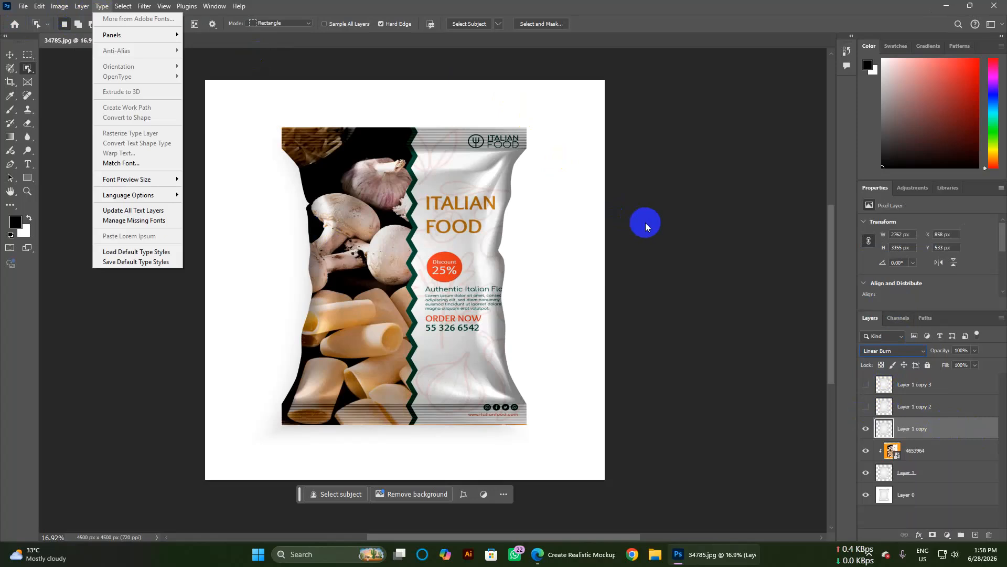
{"action": "left_click", "coordinate": [670, 234]}
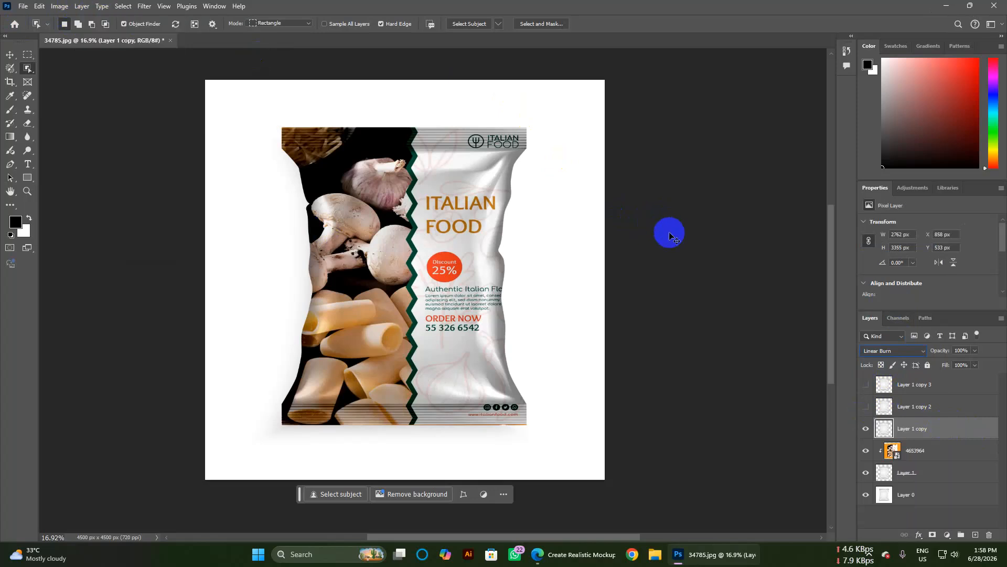
Try adjusting the input and output levels of Layer 1 copy with Levels, and leave without applying them
{"action": "key", "text": "ctrl+l"}
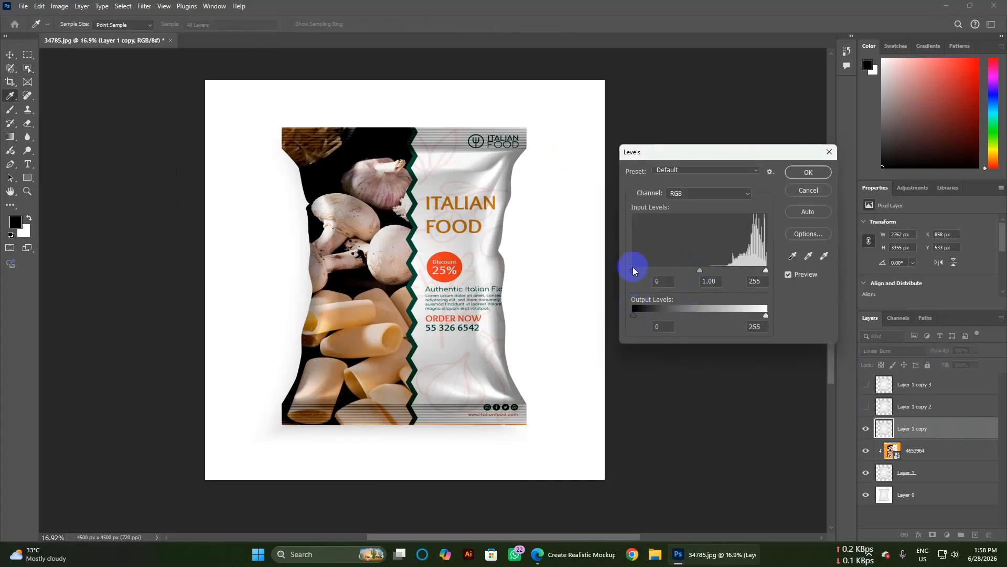
{"action": "mouse_move", "coordinate": [634, 270]}
{"action": "left_mouse_down"}
{"action": "mouse_move", "coordinate": [679, 267]}
{"action": "mouse_move", "coordinate": [633, 275]}
{"action": "left_mouse_up"}
{"action": "left_click_drag", "start_coordinate": [765, 270], "coordinate": [747, 273]}
{"action": "left_click_drag", "start_coordinate": [634, 314], "coordinate": [677, 314]}
{"action": "left_click_drag", "start_coordinate": [762, 318], "coordinate": [755, 317]}
{"action": "left_click", "coordinate": [828, 153]}
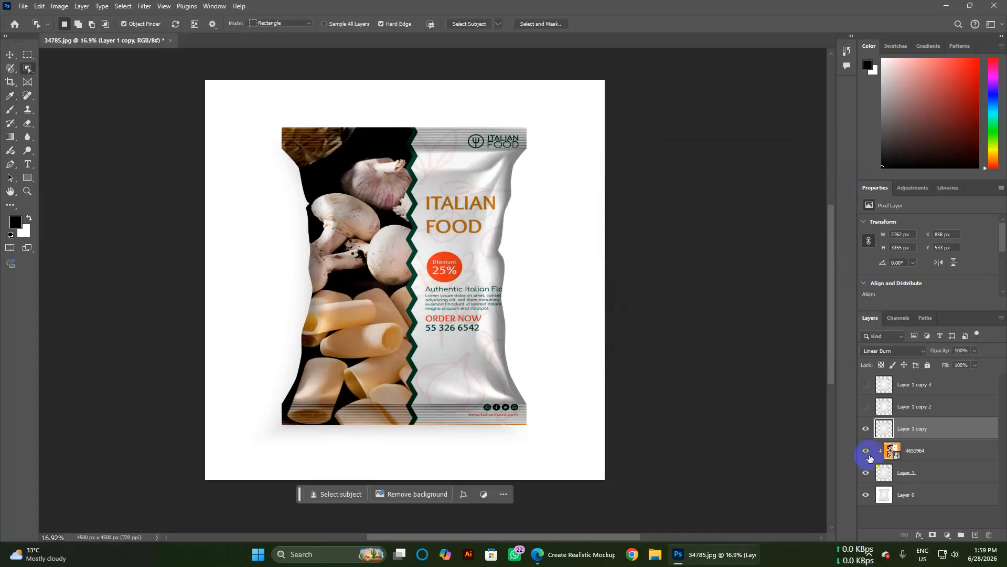
Show Layer 1 copy 2 and set its blend mode to Linear Dodge (Add)
{"action": "left_click", "coordinate": [869, 409]}
{"action": "right_click", "coordinate": [902, 405]}
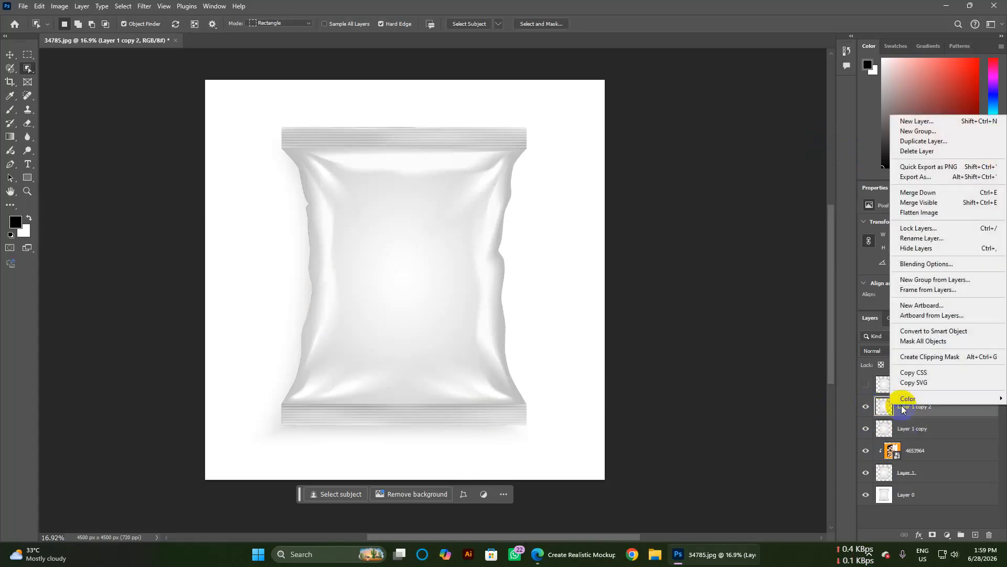
{"action": "left_click", "coordinate": [869, 350]}
{"action": "left_click", "coordinate": [870, 350]}
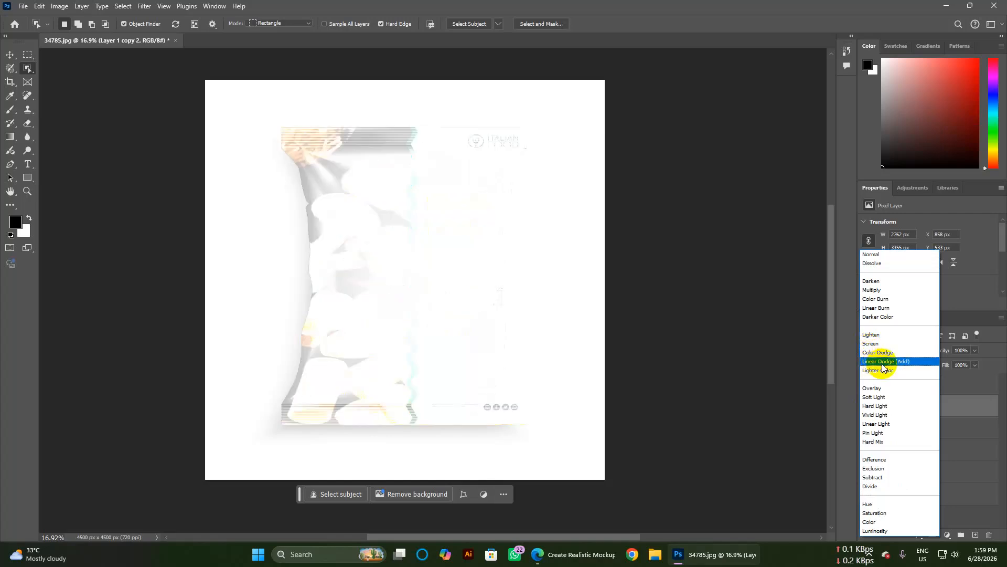
{"action": "left_click", "coordinate": [883, 363]}
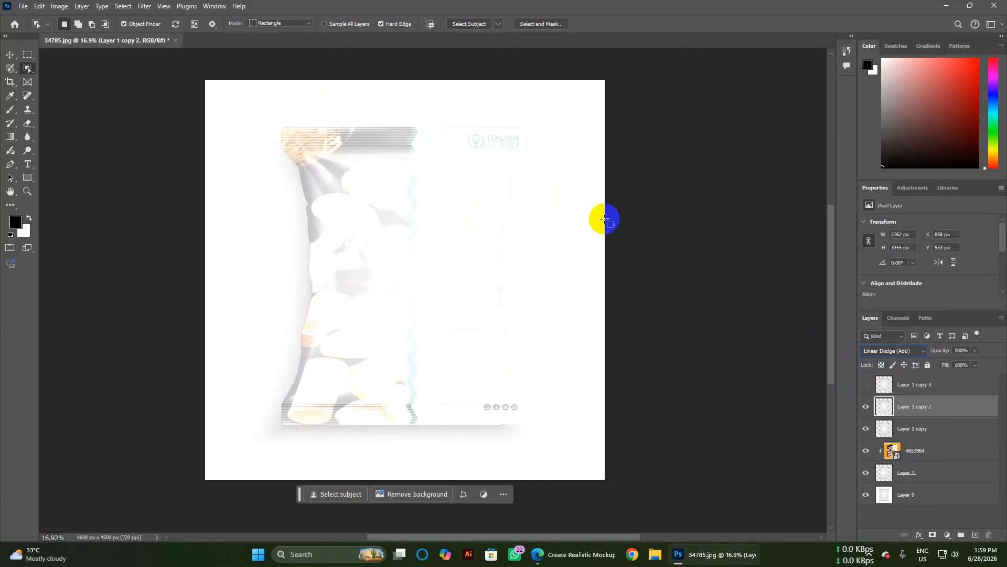
Apply Levels to Layer 1 copy 2 with input levels 0, 0.66 and 239 and output levels 87 and 11
{"action": "key", "text": "ctrl+l"}
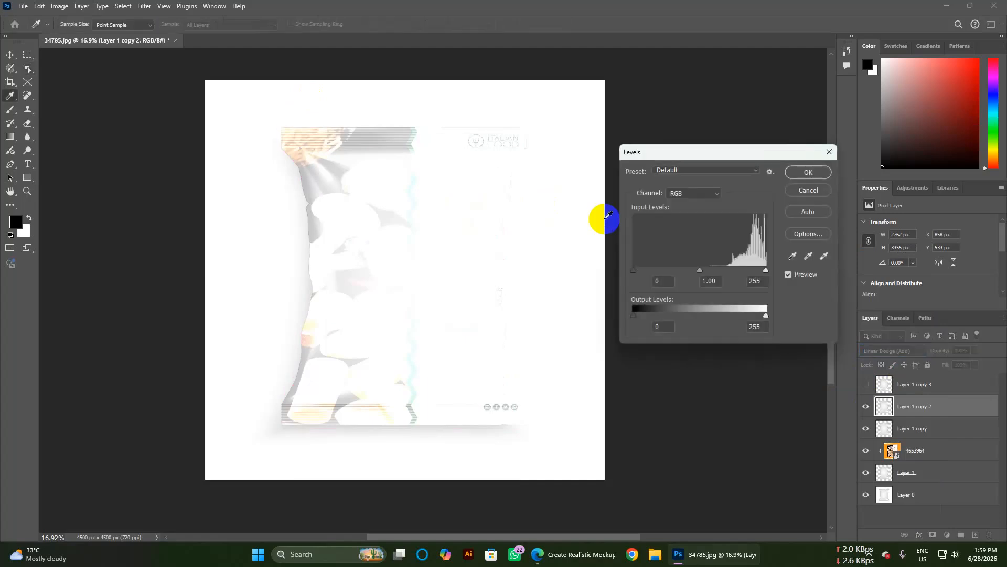
{"action": "left_click_drag", "start_coordinate": [699, 271], "coordinate": [758, 270]}
{"action": "left_click_drag", "start_coordinate": [633, 315], "coordinate": [679, 317]}
{"action": "left_click_drag", "start_coordinate": [766, 315], "coordinate": [640, 323]}
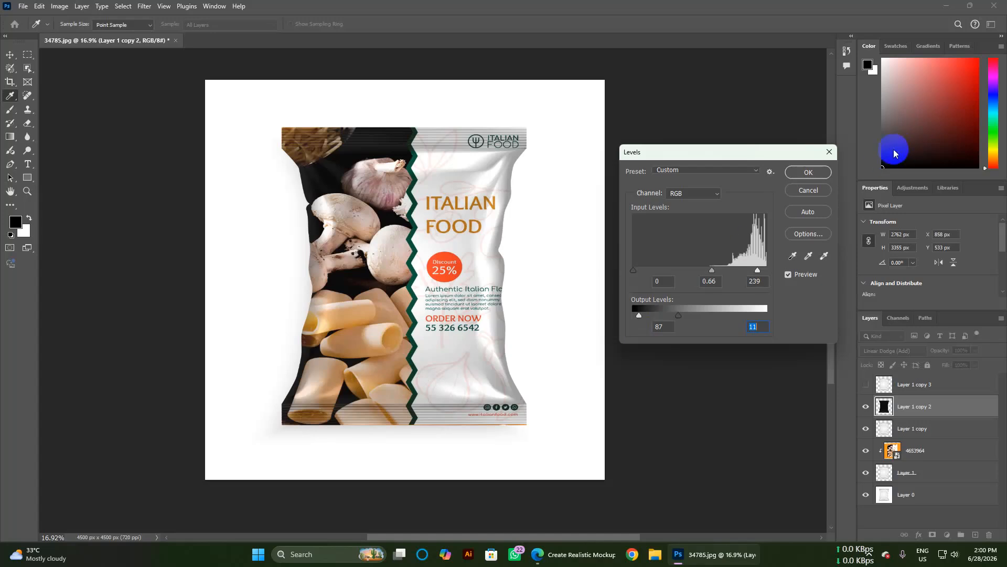
{"action": "left_click", "coordinate": [808, 172]}
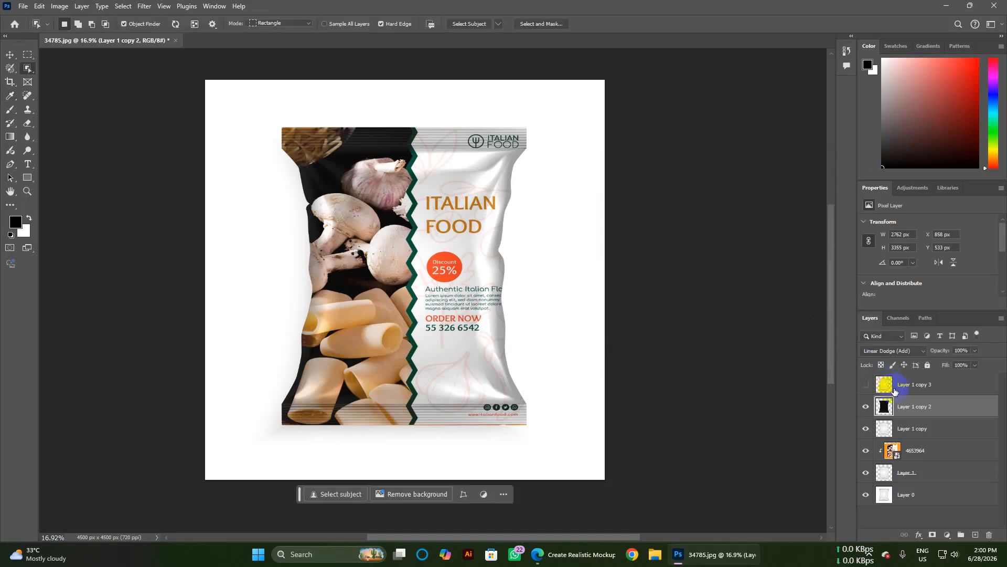
Show Layer 1 copy 3 and set its blend mode to Screen
{"action": "left_click", "coordinate": [865, 384]}
{"action": "right_click", "coordinate": [890, 387]}
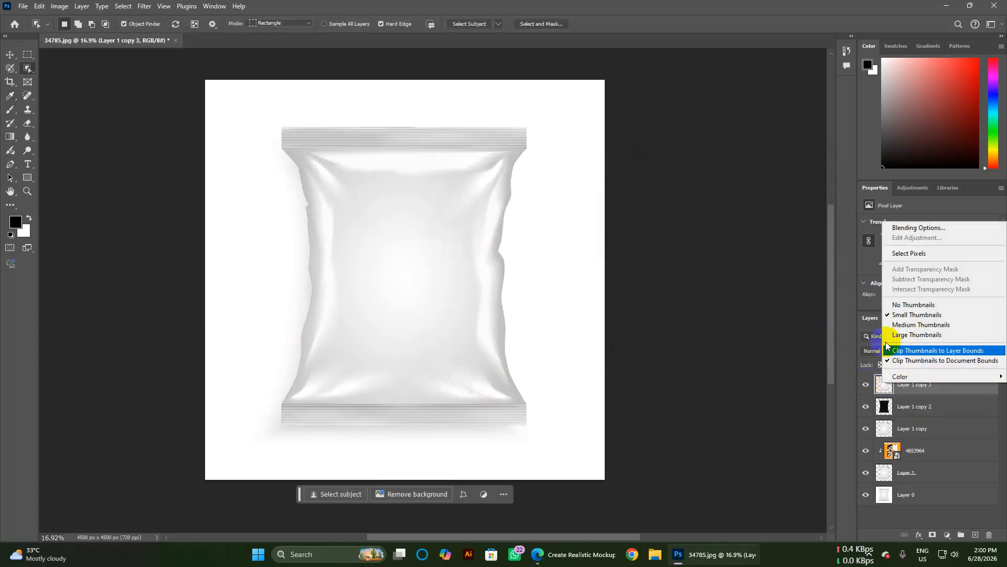
{"action": "left_click", "coordinate": [873, 350]}
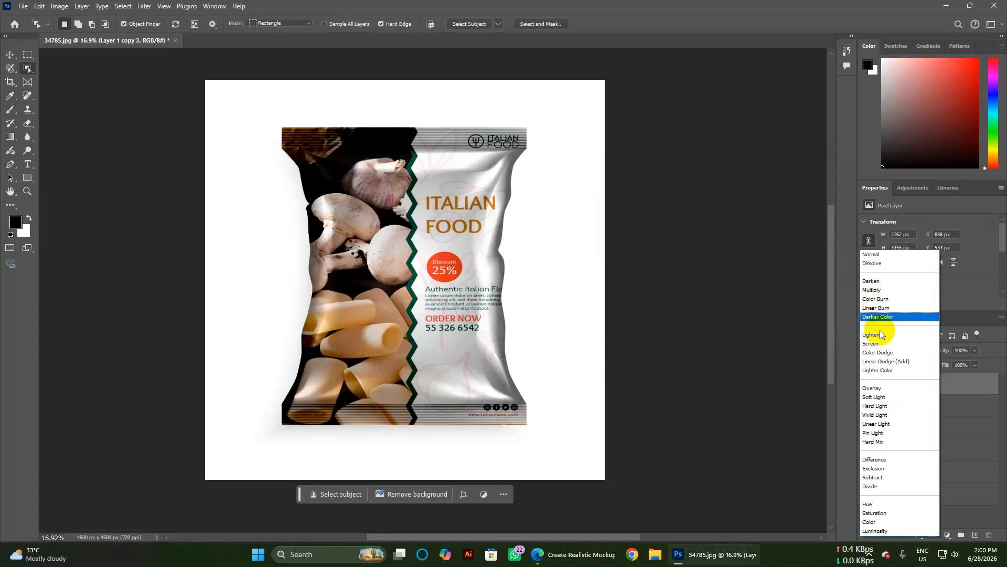
{"action": "left_click", "coordinate": [877, 343]}
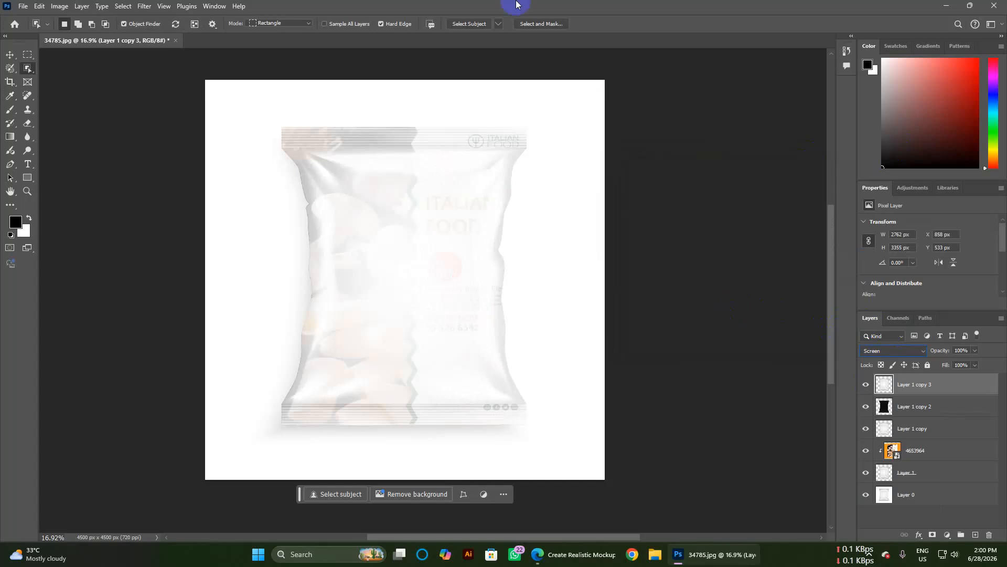
Apply Levels to Layer 1 copy 3 with input levels 110, 2.97 and 185 and output levels 82 and 11
{"action": "key", "text": "ctrl+l"}
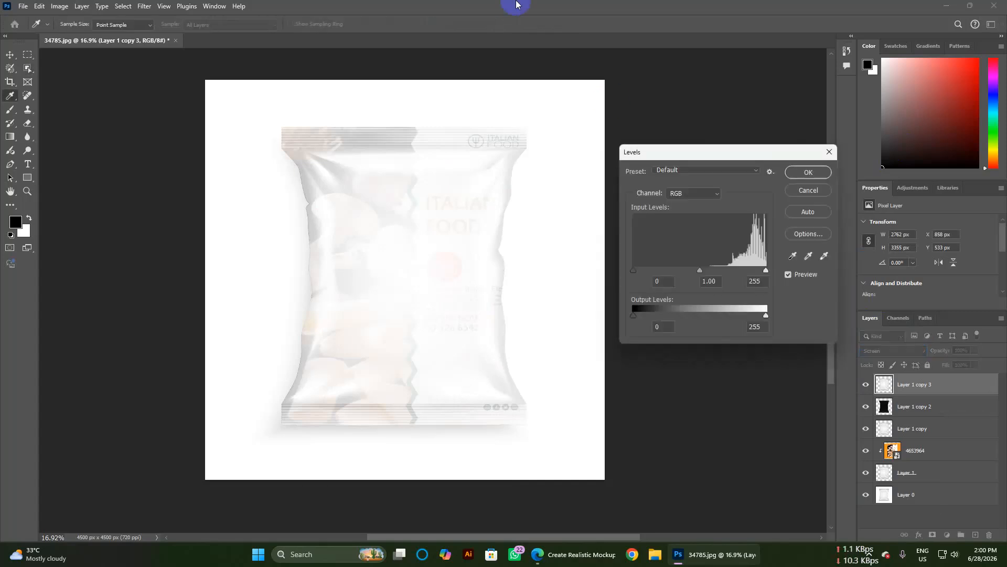
{"action": "left_click", "coordinate": [758, 318]}
{"action": "left_click_drag", "start_coordinate": [761, 317], "coordinate": [653, 316]}
{"action": "left_click_drag", "start_coordinate": [700, 270], "coordinate": [651, 271]}
{"action": "left_click_drag", "start_coordinate": [766, 271], "coordinate": [731, 270]}
{"action": "left_click_drag", "start_coordinate": [633, 270], "coordinate": [691, 266]}
{"action": "mouse_move", "coordinate": [653, 315]}
{"action": "left_mouse_down"}
{"action": "mouse_move", "coordinate": [666, 314]}
{"action": "mouse_move", "coordinate": [634, 319]}
{"action": "mouse_move", "coordinate": [685, 312]}
{"action": "mouse_move", "coordinate": [672, 313]}
{"action": "left_mouse_up"}
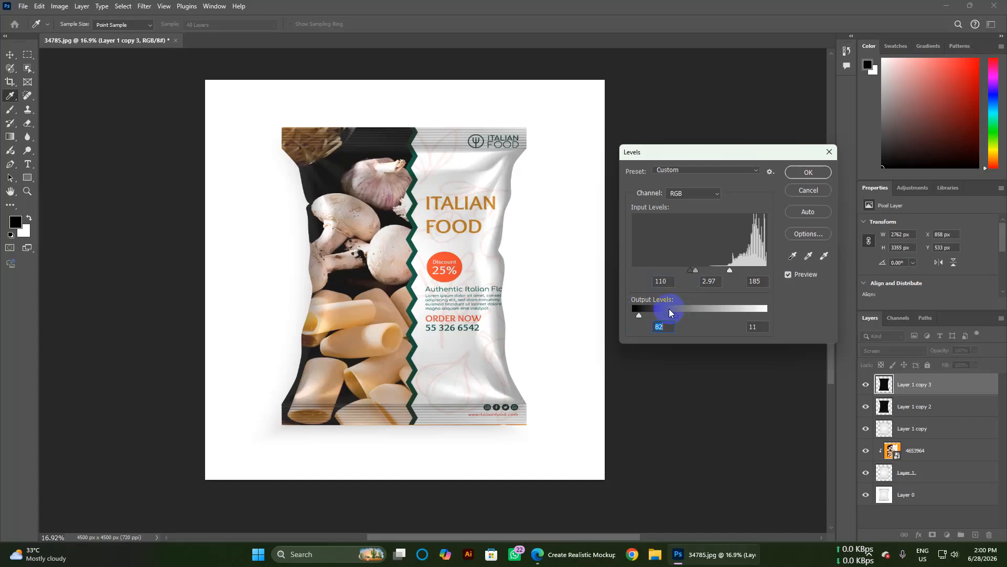
{"action": "left_click", "coordinate": [816, 174]}
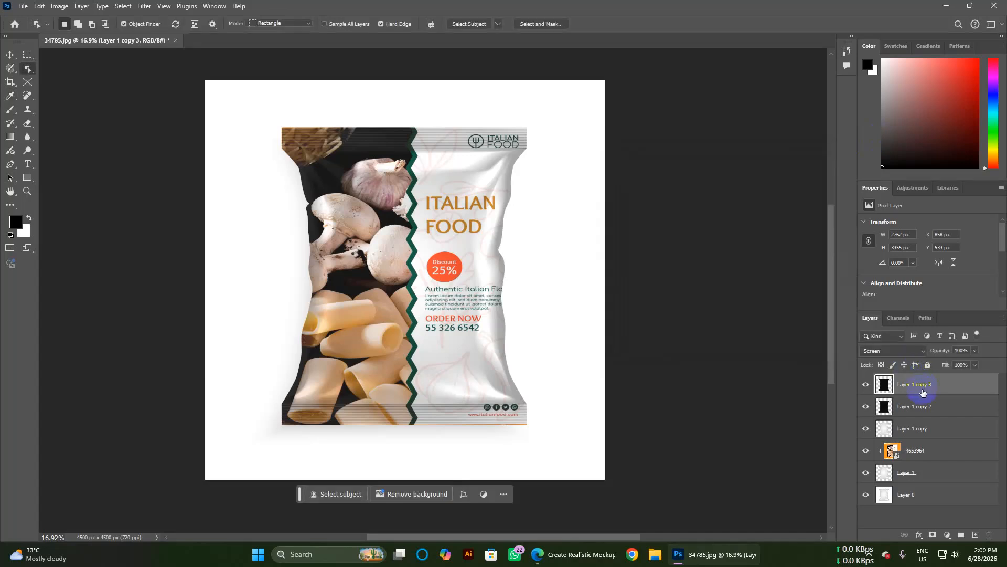
Group Layer 1 copy, Layer 1 copy 2 and Layer 1 copy 3 together
{"action": "left_click", "coordinate": [922, 407], "text": "shift"}
{"action": "left_click", "coordinate": [918, 432], "text": "shift"}
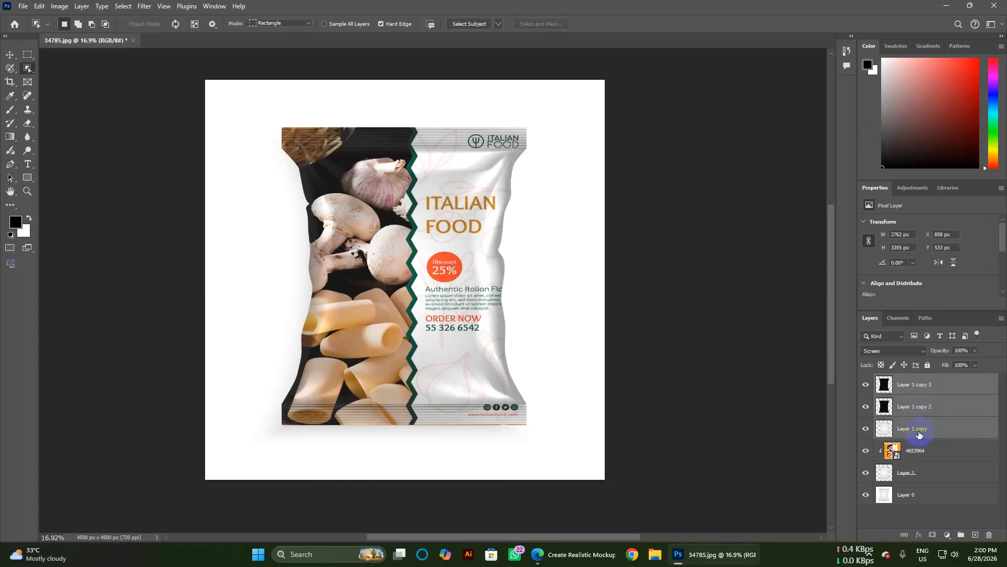
{"action": "key", "text": "ctrl+g"}
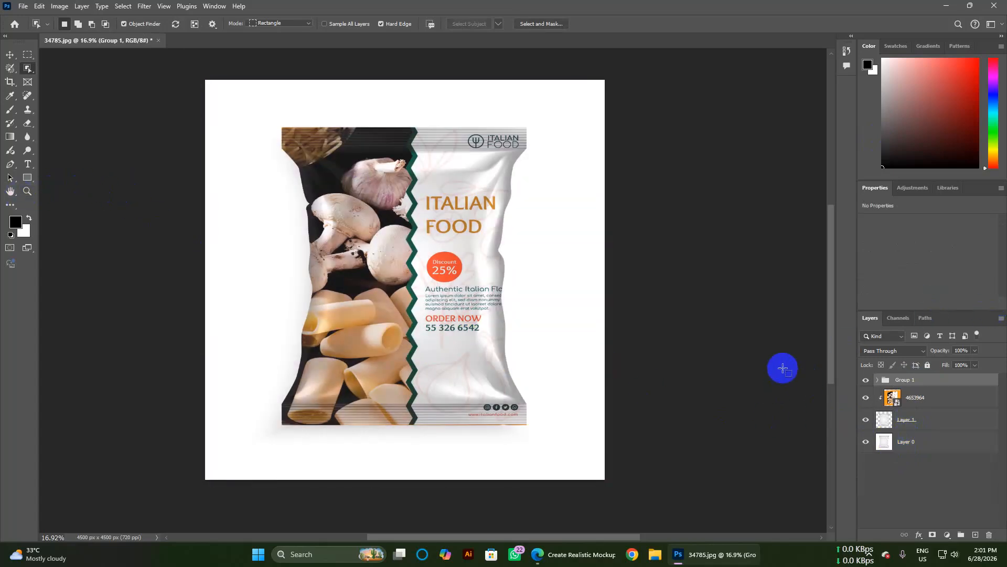
Add a Solid Color fill layer directly above Layer 0 as the background behind the bag
{"action": "left_click", "coordinate": [10, 55]}
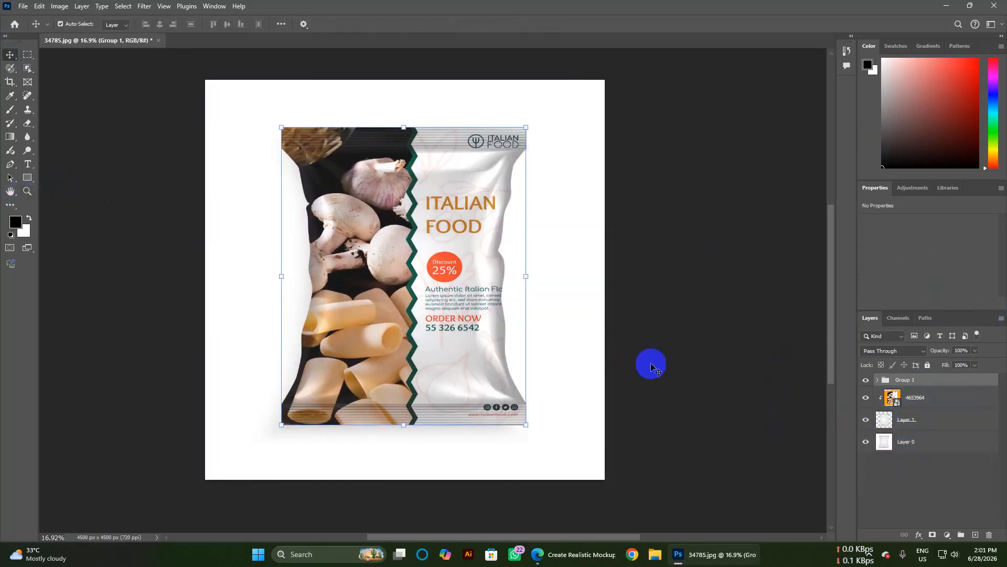
{"action": "left_click", "coordinate": [989, 447]}
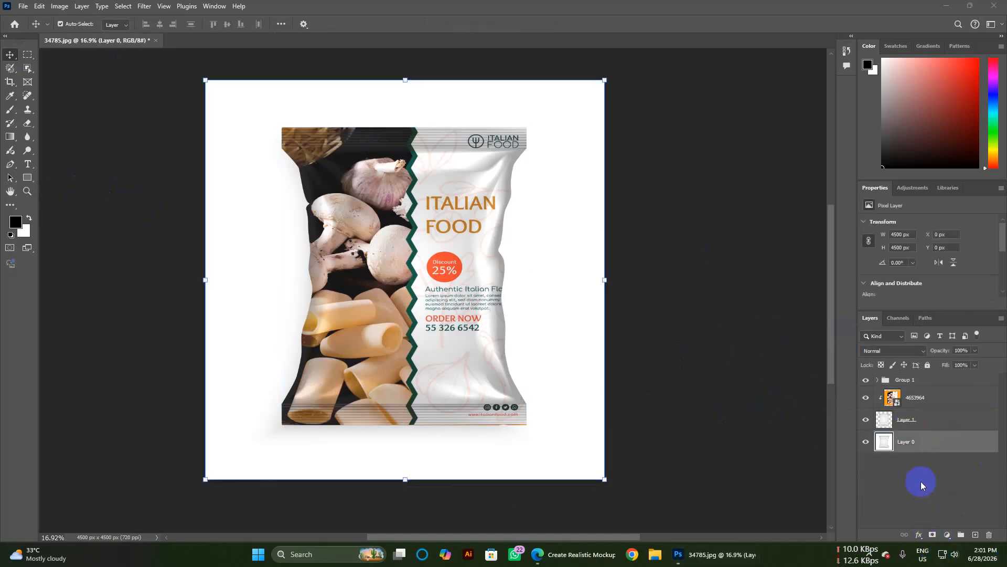
{"action": "left_click", "coordinate": [943, 534]}
{"action": "left_click", "coordinate": [944, 535]}
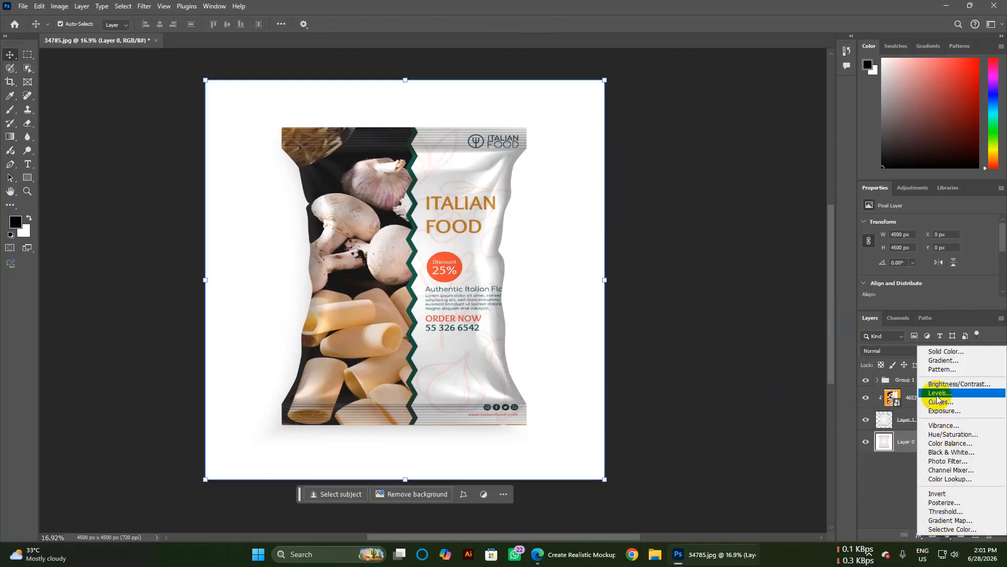
{"action": "left_click", "coordinate": [943, 351]}
{"action": "left_click_drag", "start_coordinate": [444, 100], "coordinate": [659, 119]}
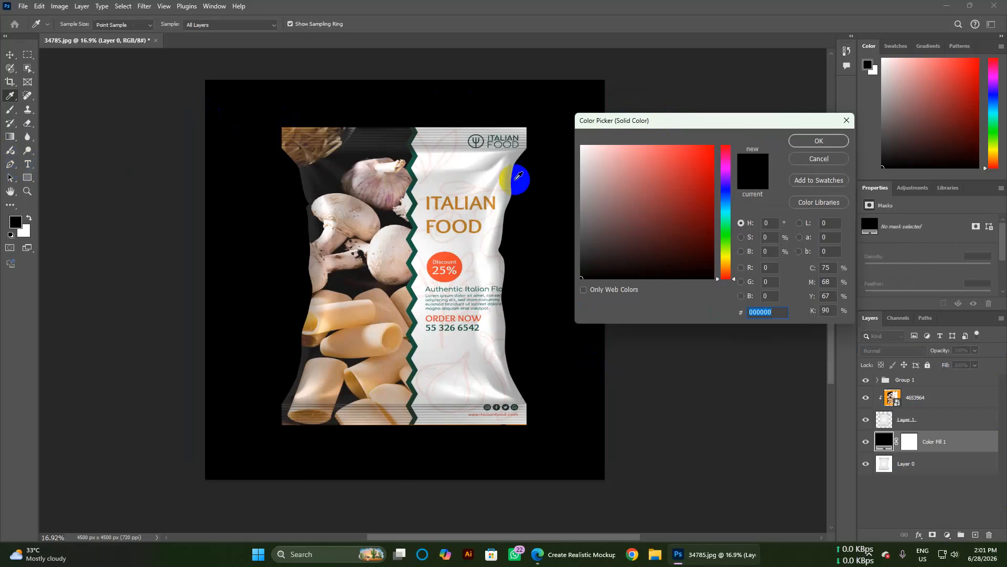
Try red, pale pink and purple tones for the background fill, including colours sampled from the artwork
{"action": "left_click_drag", "start_coordinate": [670, 203], "coordinate": [644, 207]}
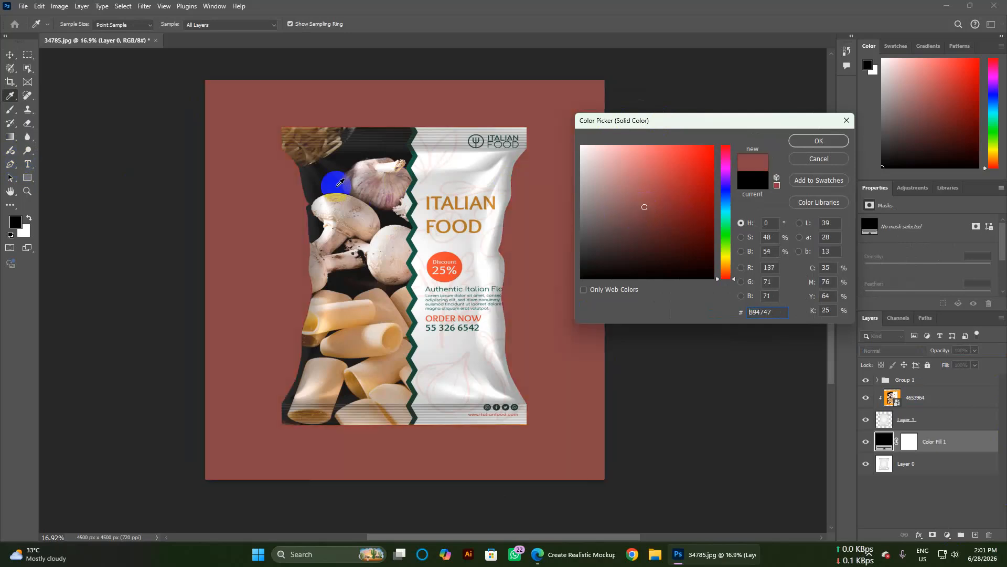
{"action": "left_click_drag", "start_coordinate": [454, 370], "coordinate": [365, 219]}
{"action": "left_click_drag", "start_coordinate": [414, 151], "coordinate": [454, 342]}
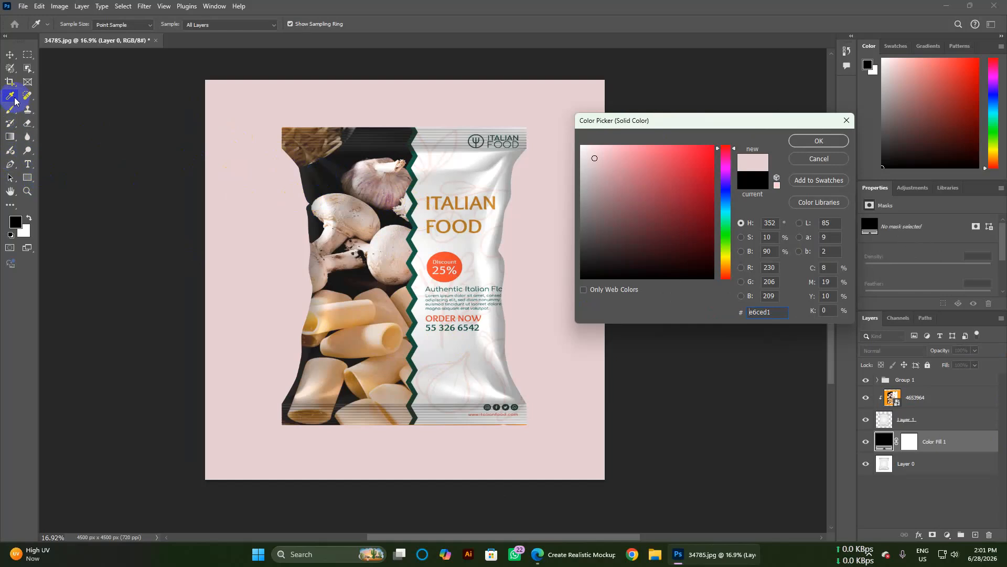
{"action": "left_click_drag", "start_coordinate": [664, 234], "coordinate": [603, 283]}
{"action": "left_click", "coordinate": [584, 289]}
{"action": "left_click", "coordinate": [583, 289]}
{"action": "left_click", "coordinate": [650, 224]}
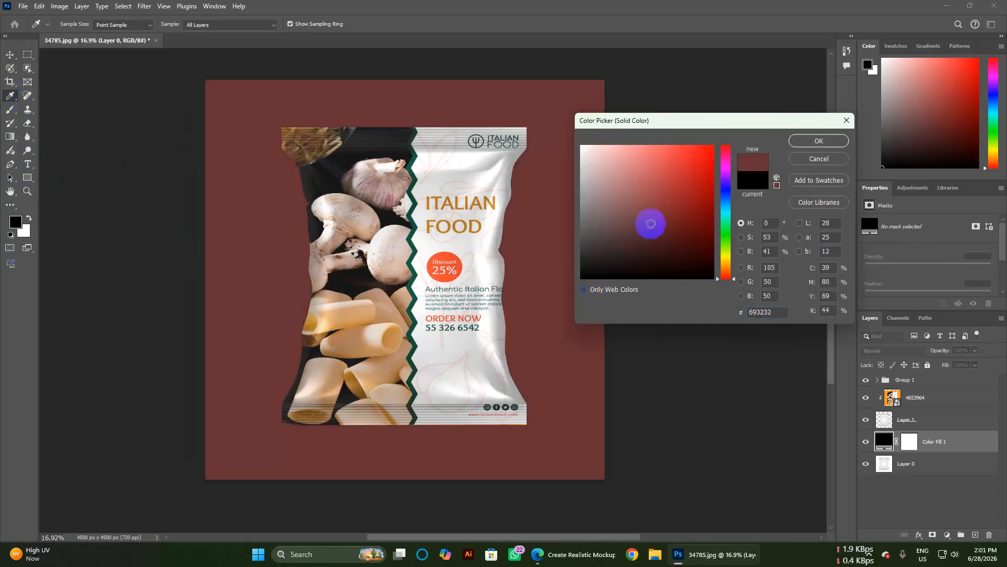
{"action": "left_click", "coordinate": [725, 185]}
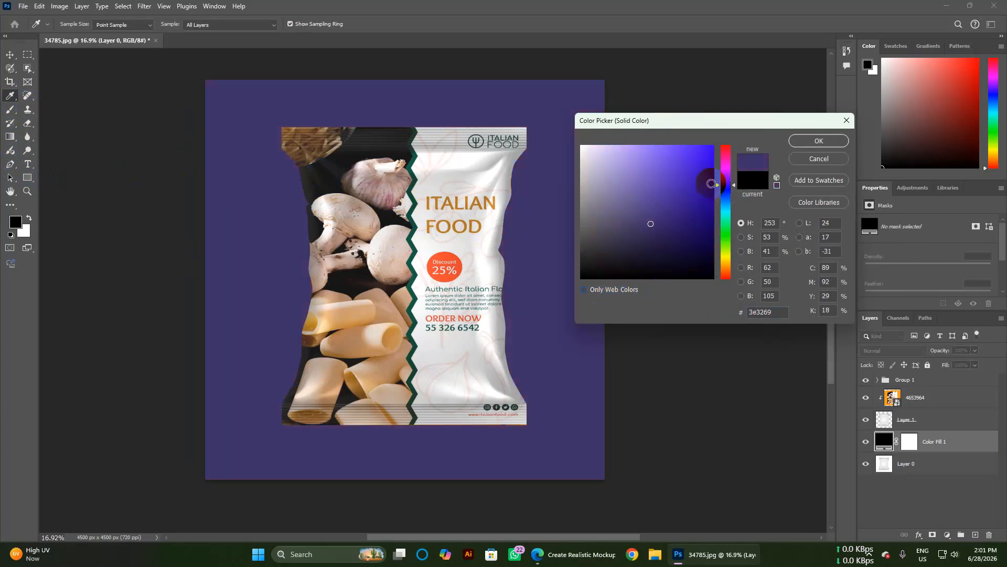
Set the background fill to beige c6b4ab by sampling the artwork's mushrooms
{"action": "left_click", "coordinate": [404, 206]}
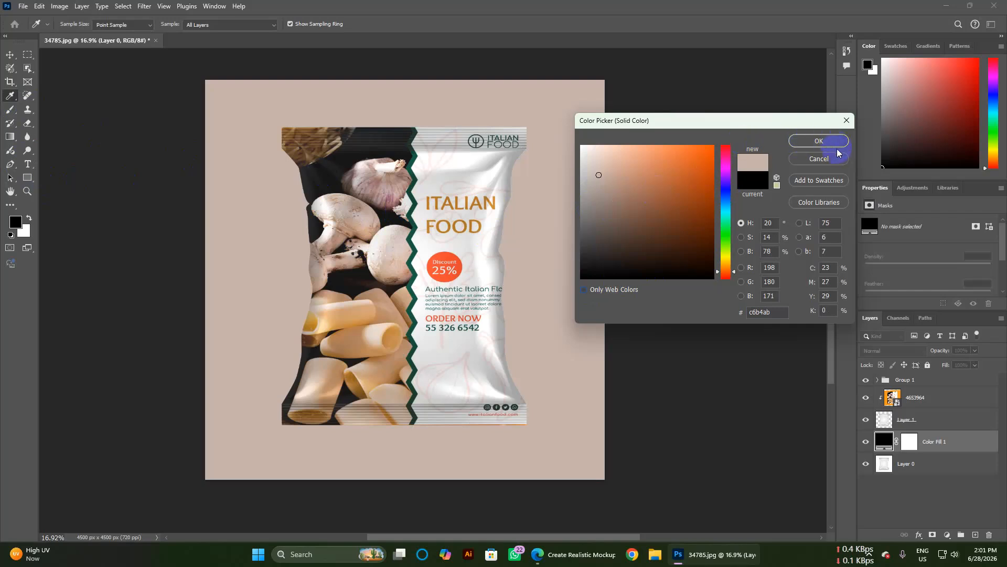
{"action": "left_click", "coordinate": [819, 141]}
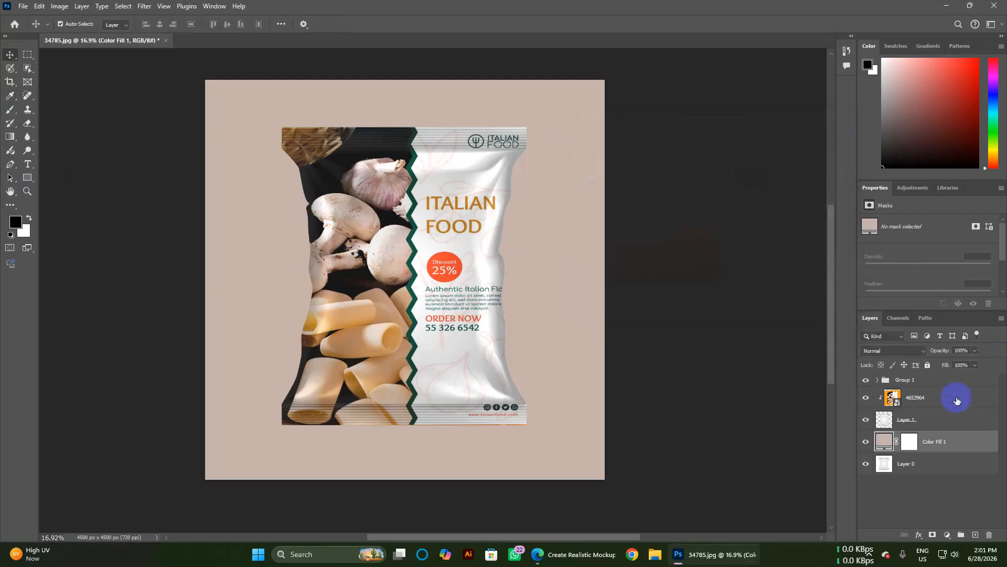
Convert the clipped poster layer 4653964 to a Smart Object and deselect it
{"action": "right_click", "coordinate": [956, 398]}
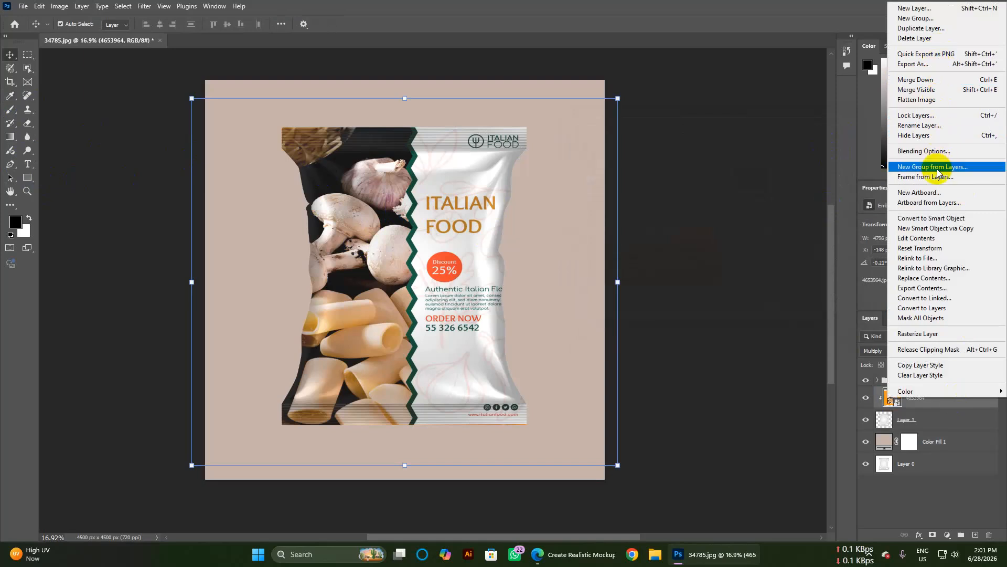
{"action": "left_click", "coordinate": [950, 219]}
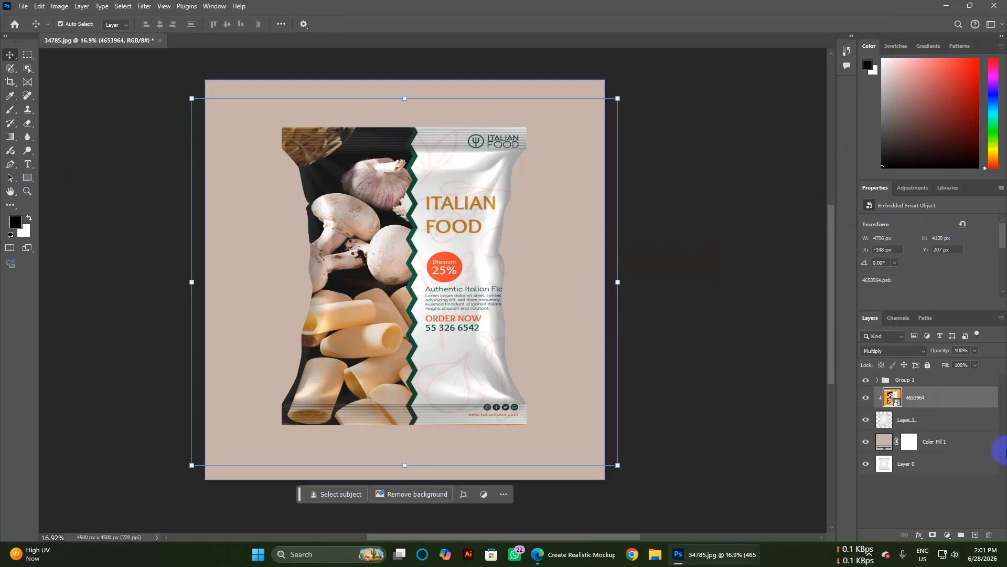
{"action": "right_click", "coordinate": [920, 400]}
{"action": "left_click", "coordinate": [930, 401]}
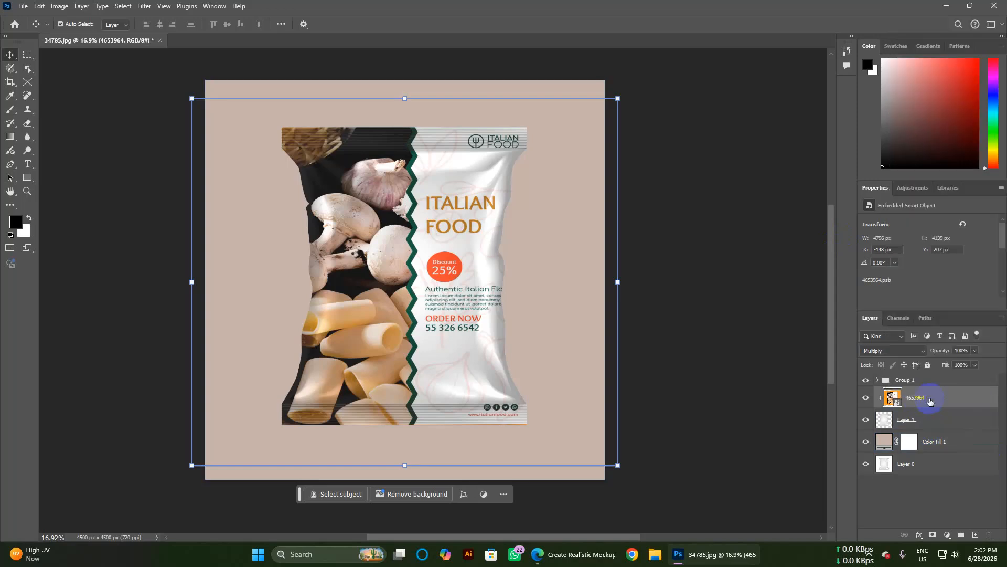
{"action": "left_click", "coordinate": [748, 346]}
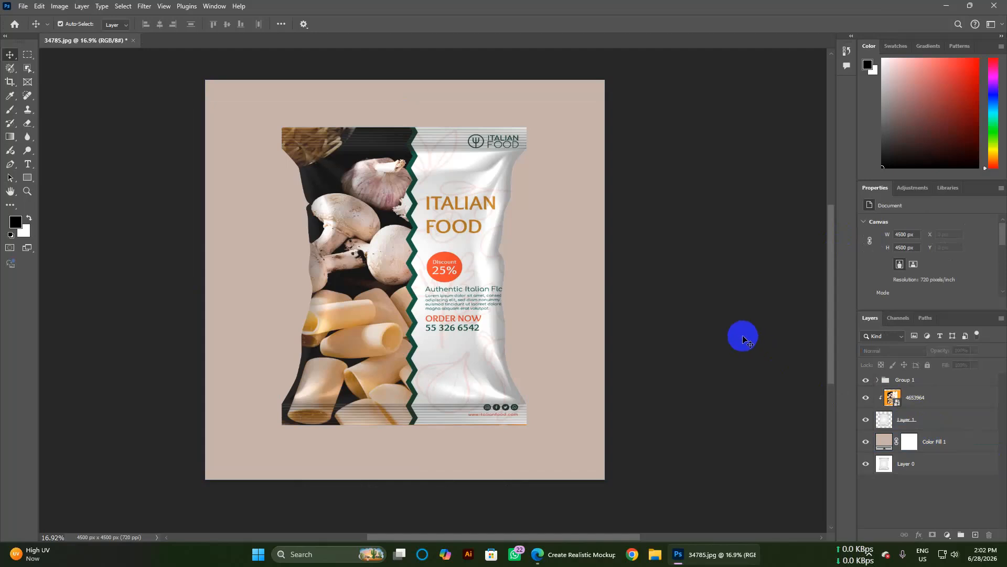
{"action": "left_click", "coordinate": [522, 391]}
{"action": "left_click", "coordinate": [787, 315]}
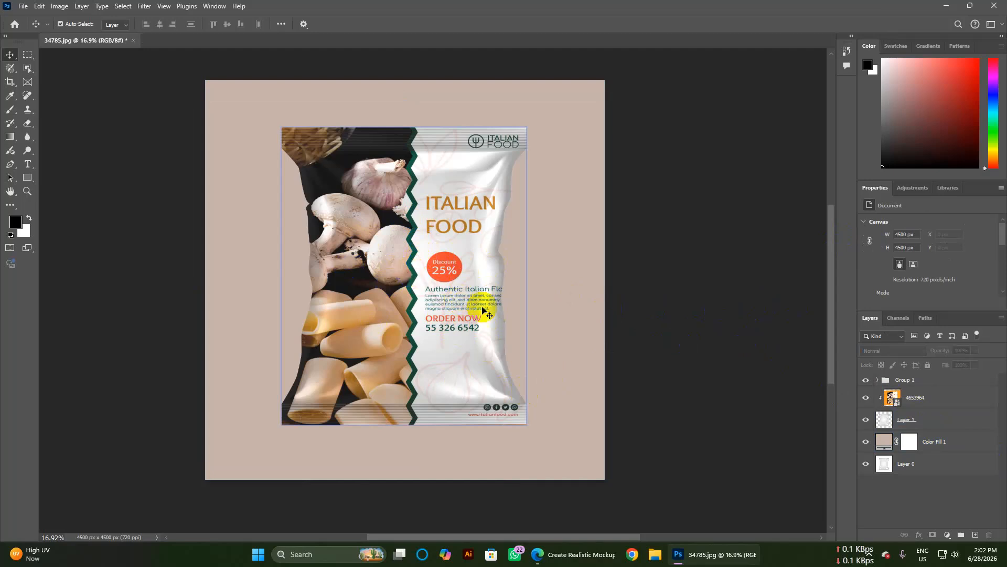
Open the contents of the 4653964 Smart Object for editing
{"action": "left_click", "coordinate": [895, 401]}
{"action": "left_click", "coordinate": [893, 418]}
{"action": "left_click", "coordinate": [899, 403]}
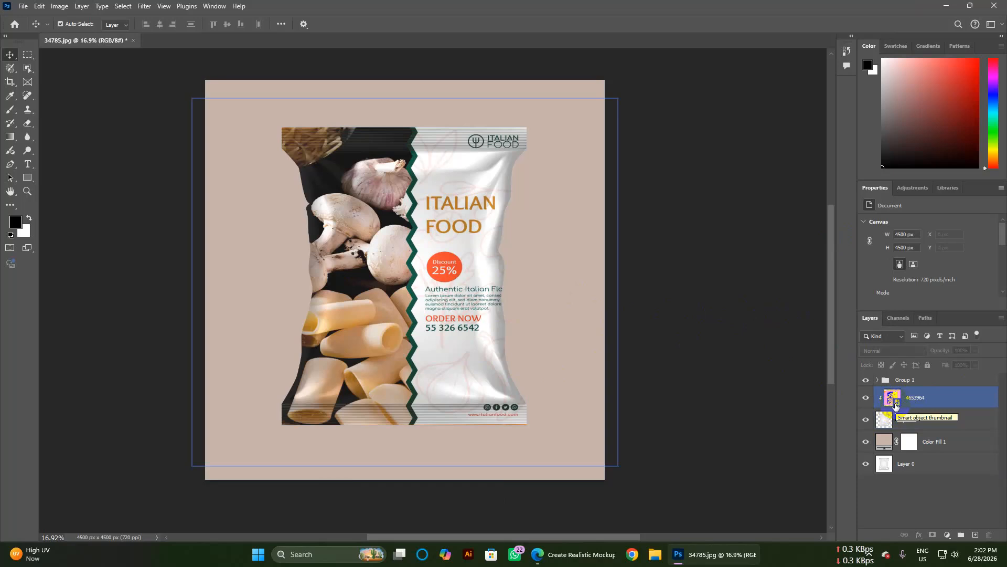
{"action": "left_click", "coordinate": [897, 409]}
{"action": "left_click", "coordinate": [897, 406]}
{"action": "double_click", "coordinate": [898, 403]}
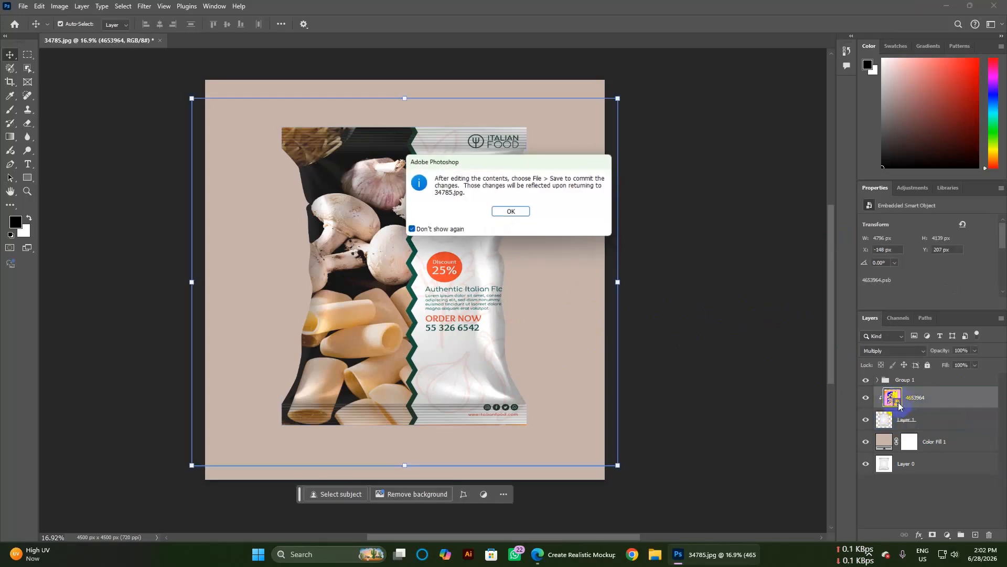
{"action": "left_click", "coordinate": [508, 214]}
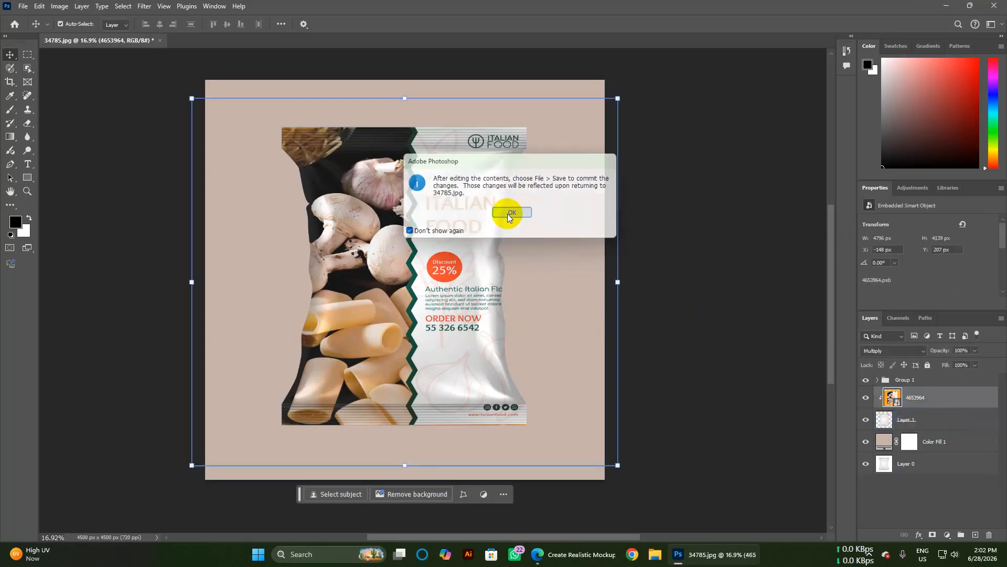
Place the taco poster 4141331.jpg as an embedded image in the Smart Object's document
{"action": "left_click_drag", "start_coordinate": [412, 263], "coordinate": [444, 278]}
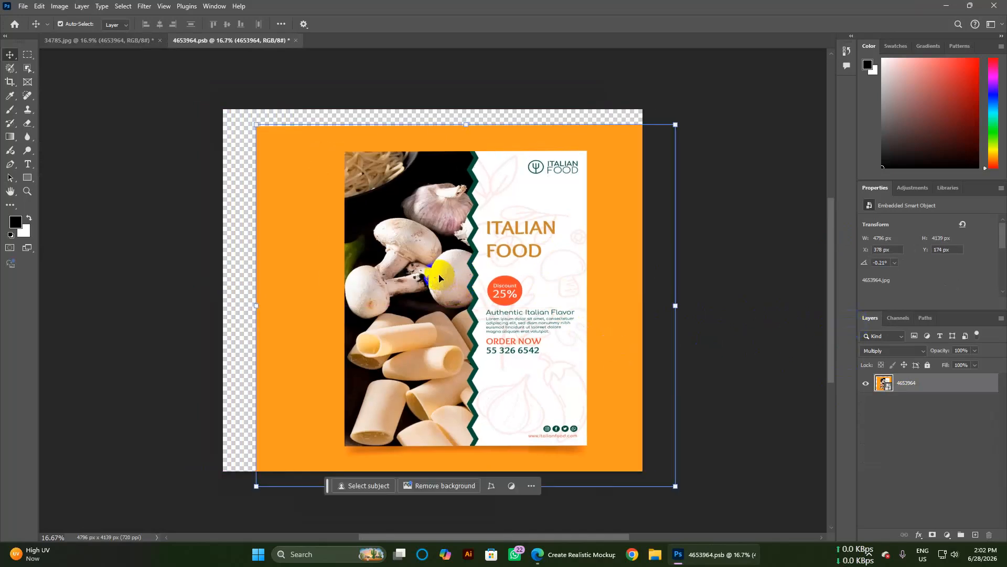
{"action": "key", "text": "ctrl+z"}
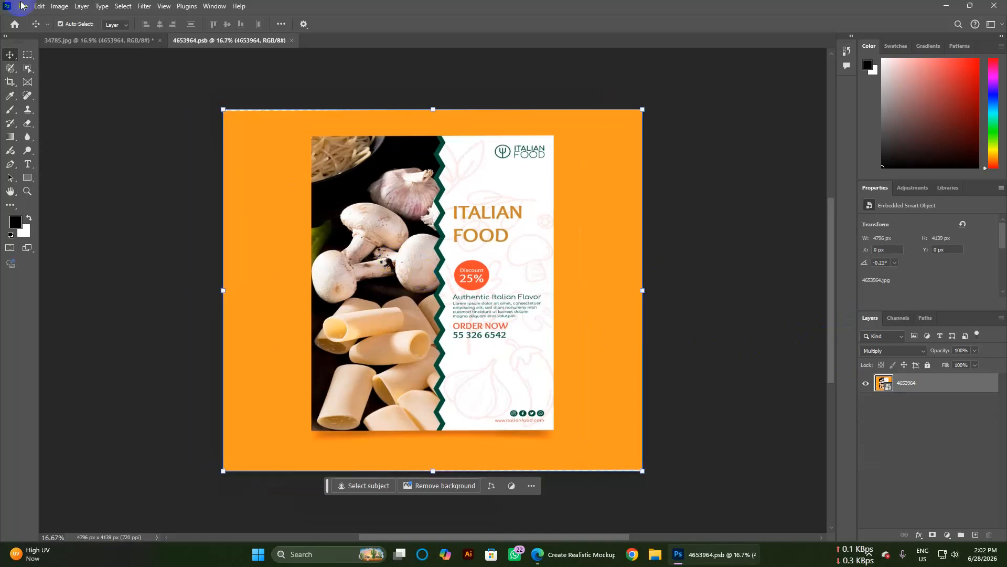
{"action": "left_click", "coordinate": [22, 5]}
{"action": "left_click", "coordinate": [51, 204]}
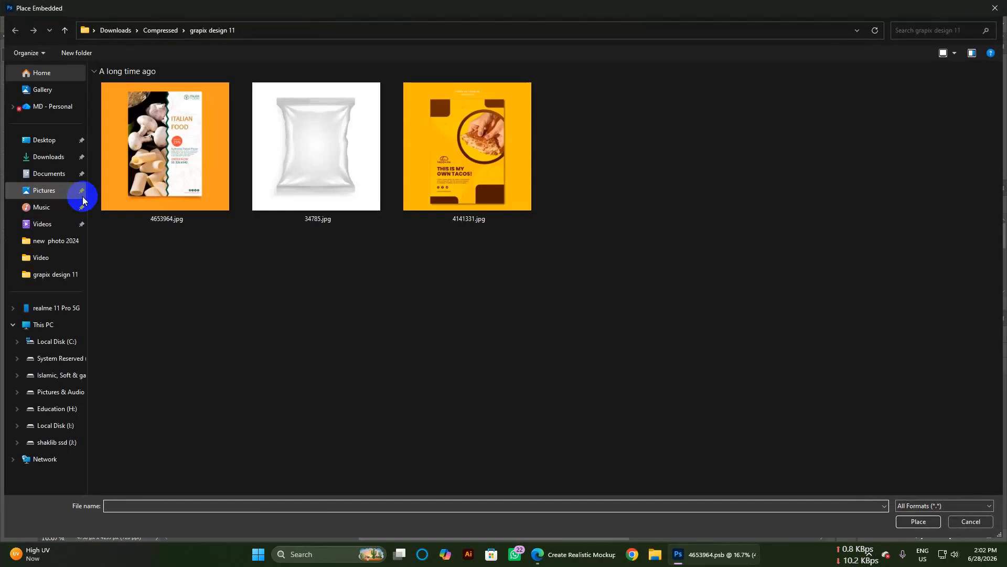
{"action": "double_click", "coordinate": [470, 157]}
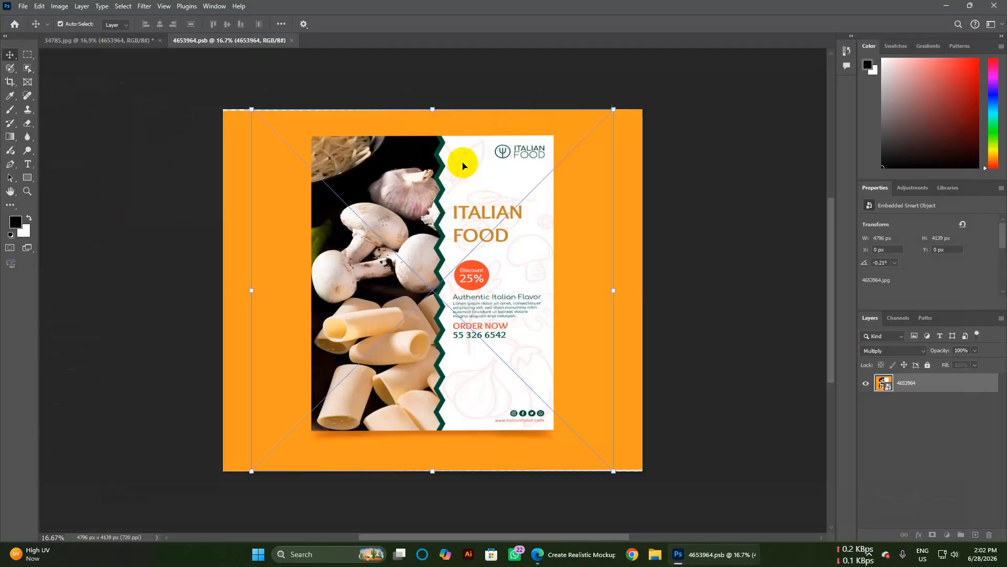
Scale the placed taco poster to about 13.11% and position it so it covers the whole Smart Object canvas
{"action": "left_click_drag", "start_coordinate": [459, 301], "coordinate": [450, 288]}
{"action": "left_click_drag", "start_coordinate": [609, 277], "coordinate": [635, 277]}
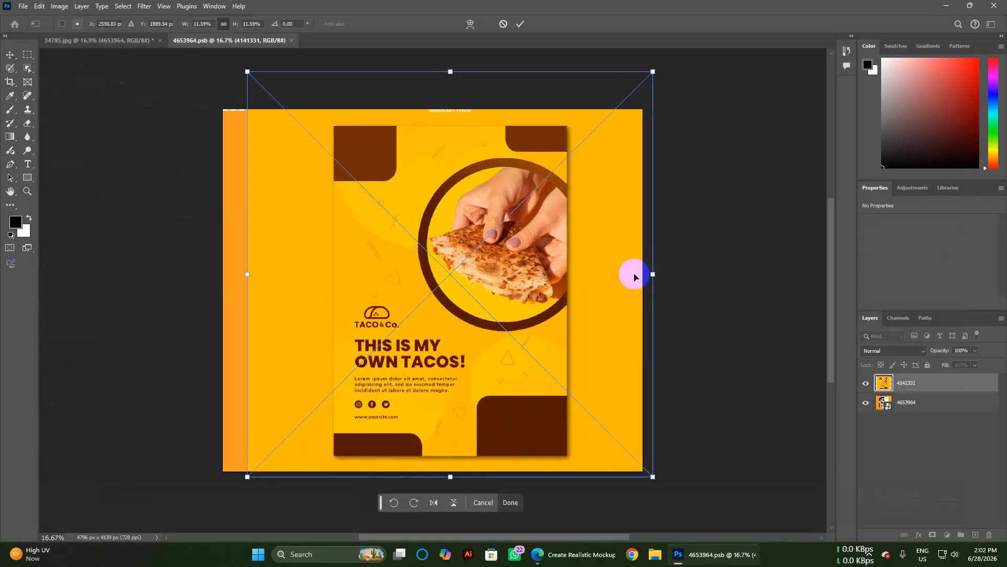
{"action": "left_click_drag", "start_coordinate": [336, 249], "coordinate": [300, 254]}
{"action": "left_click_drag", "start_coordinate": [620, 277], "coordinate": [666, 279]}
{"action": "left_click_drag", "start_coordinate": [540, 298], "coordinate": [544, 291]}
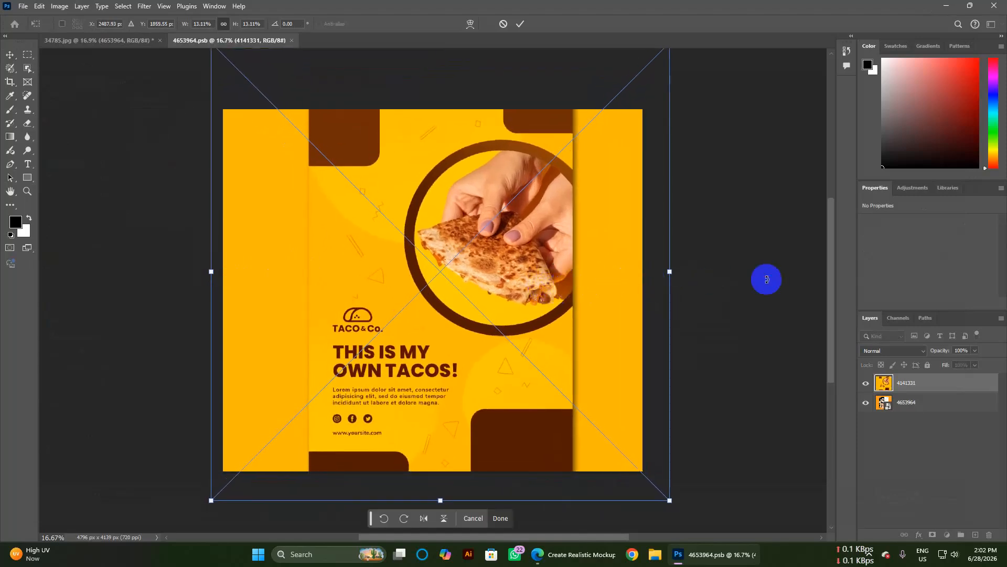
Commit the taco poster's placement, save the Smart Object, and return to the 34785.jpg mockup with nothing selected
{"action": "key", "text": "ctrl+s"}
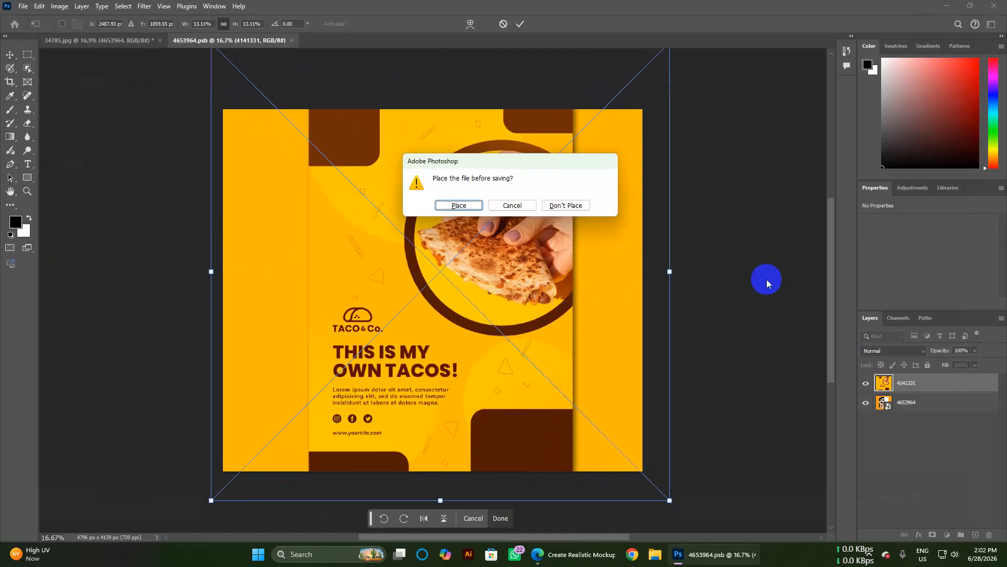
{"action": "left_click", "coordinate": [459, 205]}
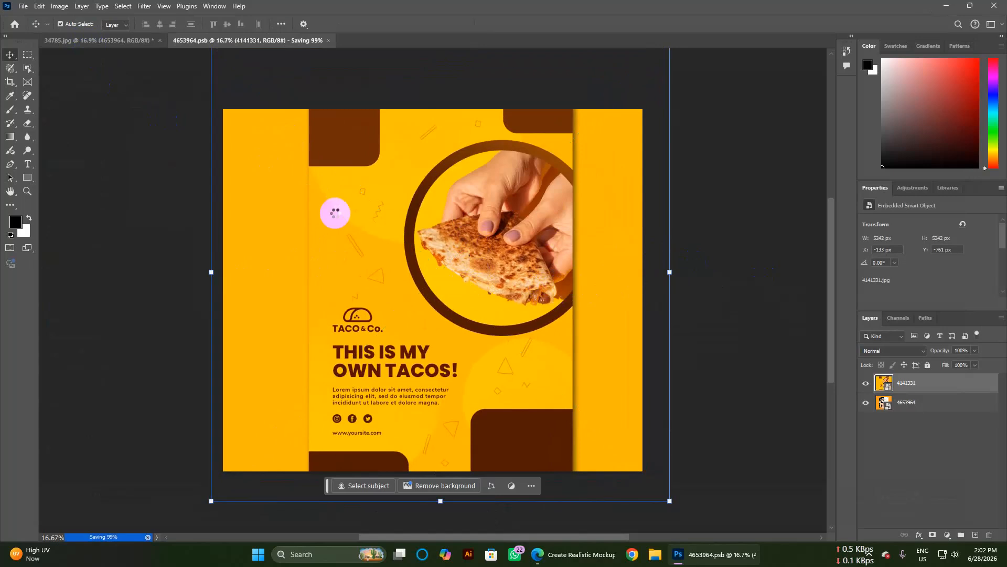
{"action": "left_click", "coordinate": [99, 40]}
{"action": "left_click", "coordinate": [694, 203]}
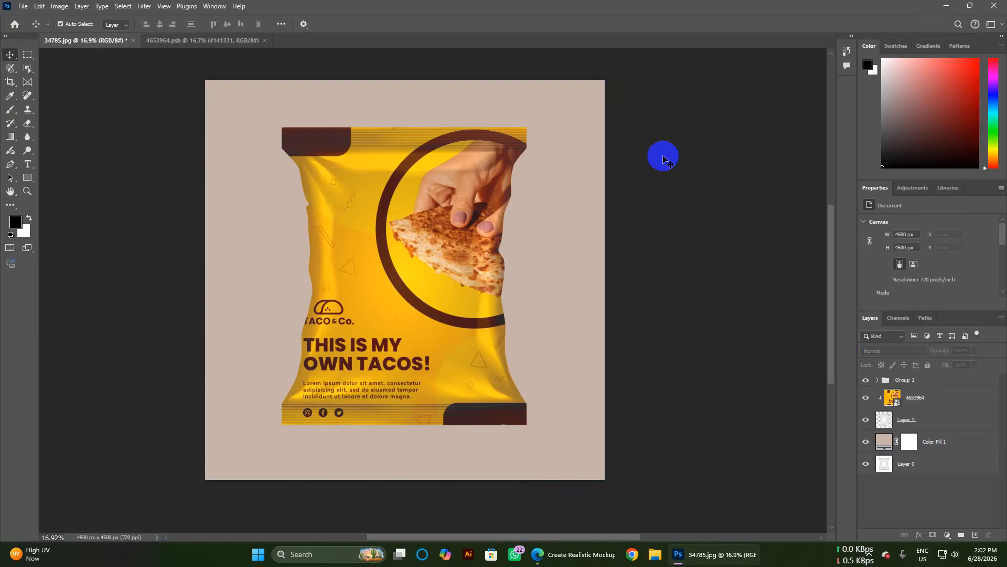
Reopen the 4653964 Smart Object's contents and place the Italian food poster 4653964.jpg as an embedded image
{"action": "left_click", "coordinate": [892, 405]}
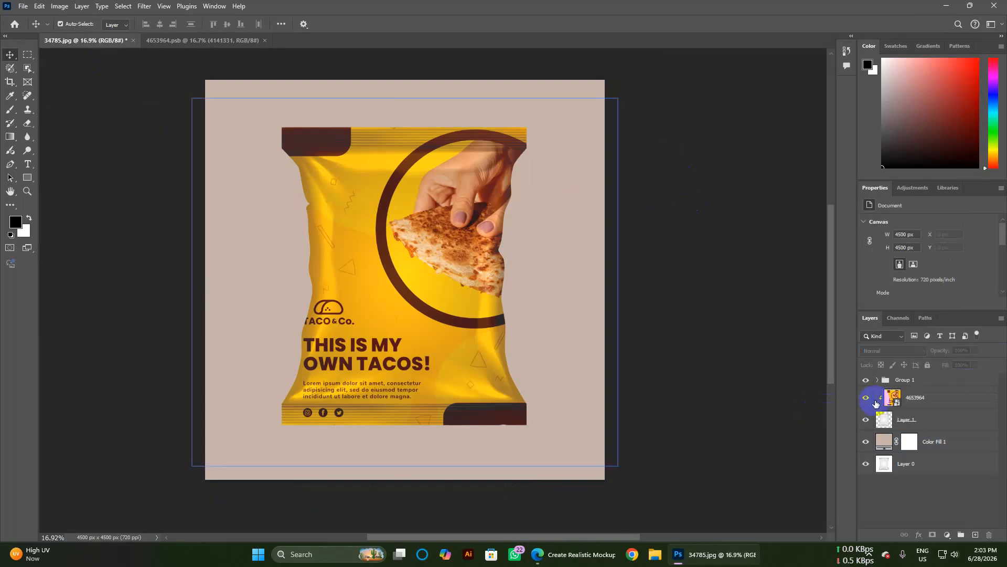
{"action": "double_click", "coordinate": [897, 405]}
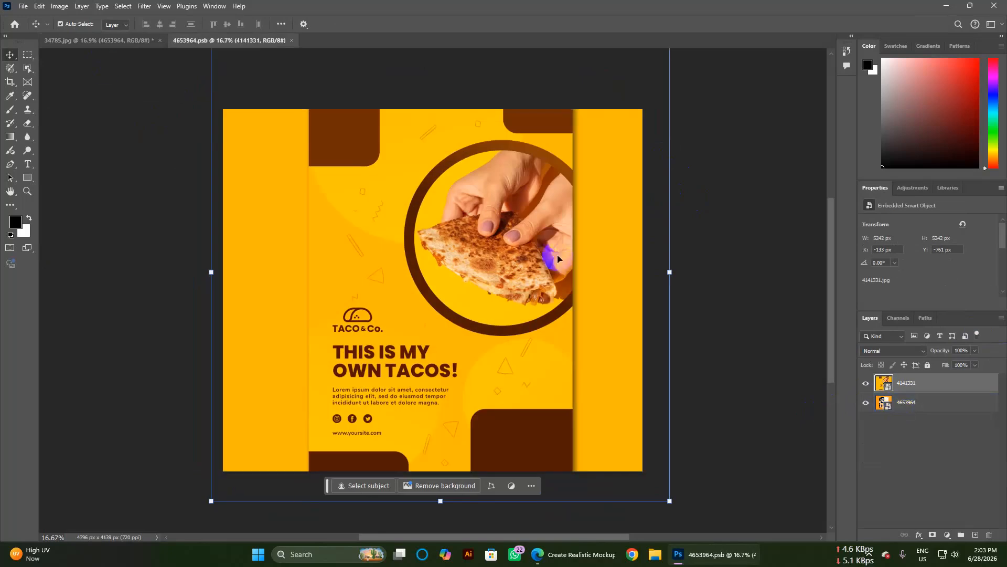
{"action": "left_click", "coordinate": [23, 6]}
{"action": "left_click", "coordinate": [57, 205]}
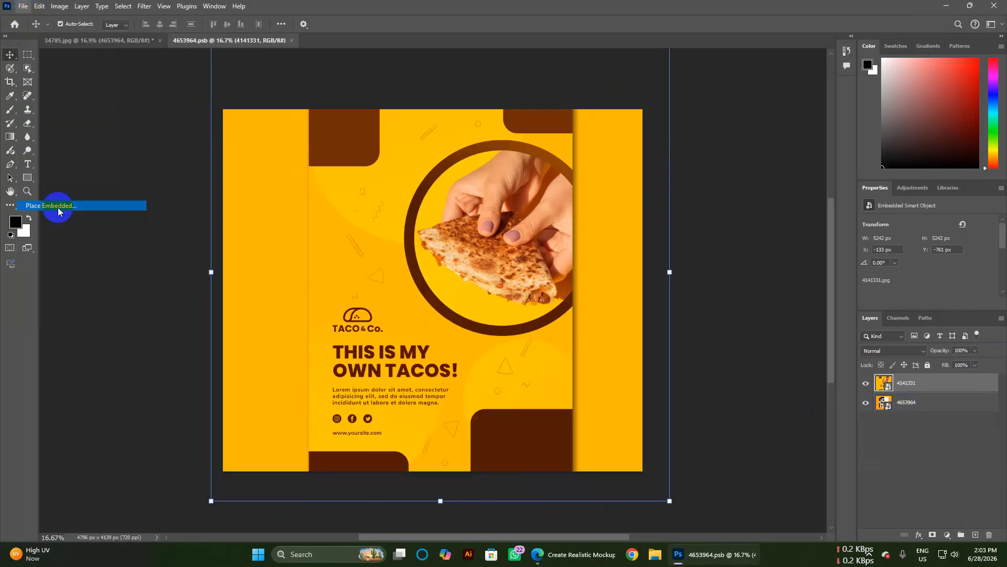
{"action": "left_click", "coordinate": [192, 171]}
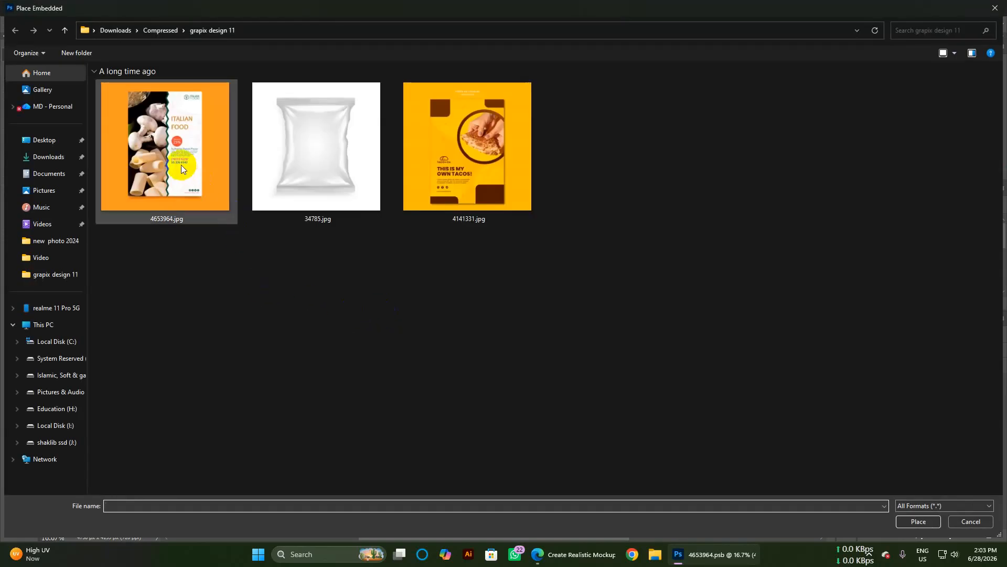
{"action": "double_click", "coordinate": [181, 165]}
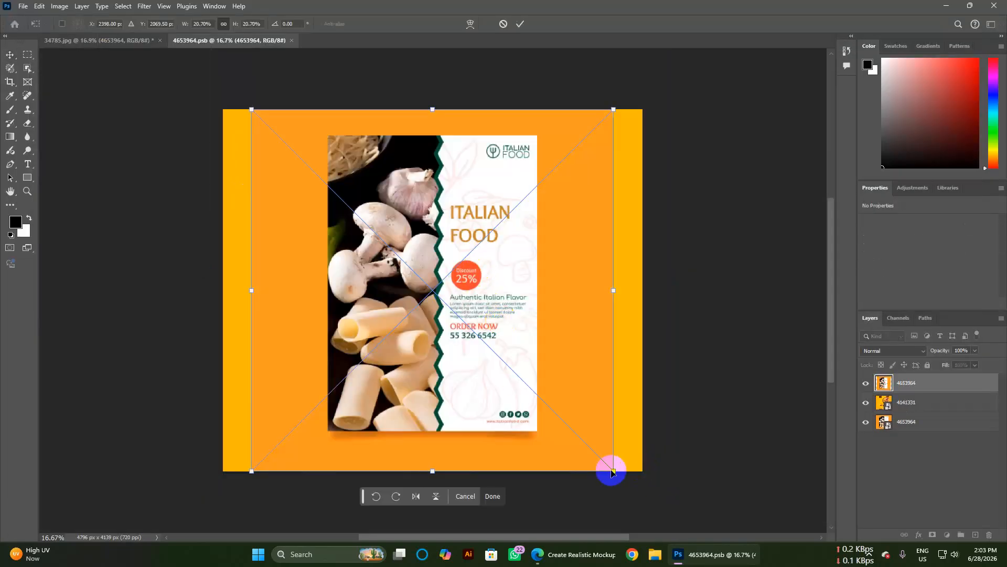
Enlarge the placed Italian food poster to about 25.27% and position it so it covers the whole canvas
{"action": "left_click_drag", "start_coordinate": [609, 470], "coordinate": [657, 514]}
{"action": "left_click_drag", "start_coordinate": [528, 403], "coordinate": [498, 377]}
{"action": "left_click_drag", "start_coordinate": [430, 489], "coordinate": [428, 520]}
{"action": "left_click_drag", "start_coordinate": [459, 395], "coordinate": [464, 397]}
{"action": "left_click", "coordinate": [962, 387]}
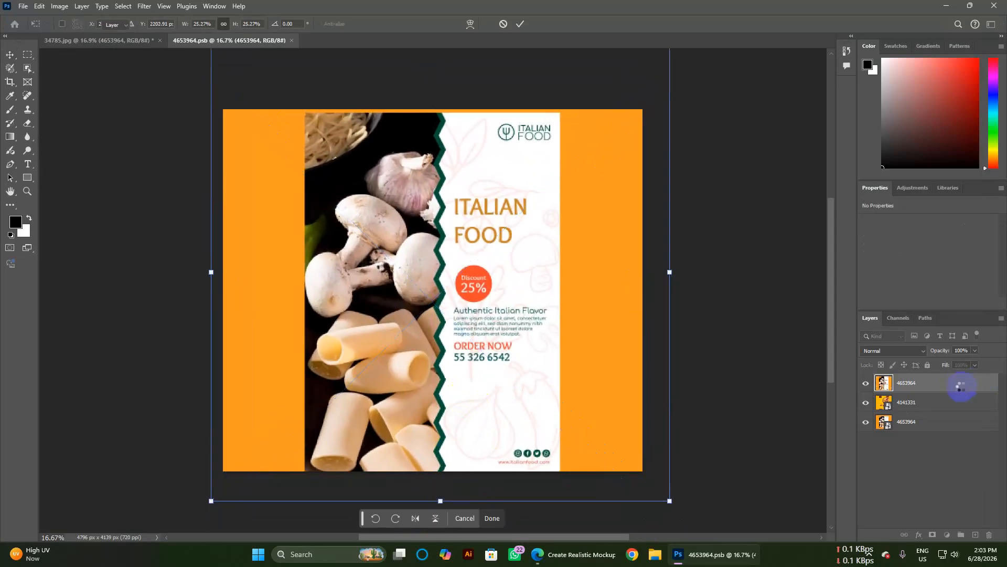
{"action": "mouse_move", "coordinate": [499, 314]}
{"action": "left_mouse_down"}
{"action": "mouse_move", "coordinate": [503, 329]}
{"action": "mouse_move", "coordinate": [499, 308]}
{"action": "left_mouse_up"}
Save the Smart Object with the Italian food poster and return to the 34785.jpg mockup
{"action": "key", "text": "ctrl+s"}
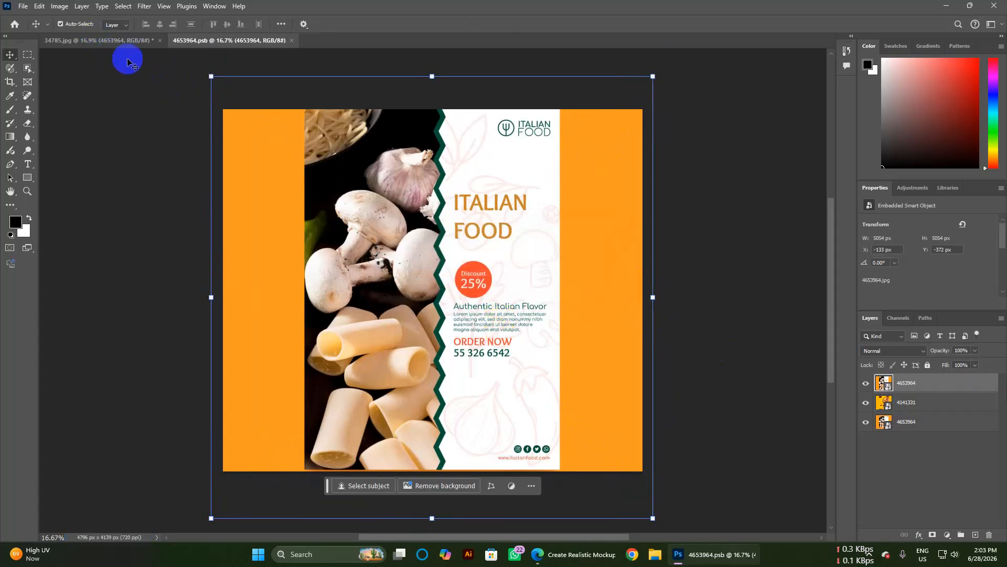
{"action": "left_click", "coordinate": [124, 51]}
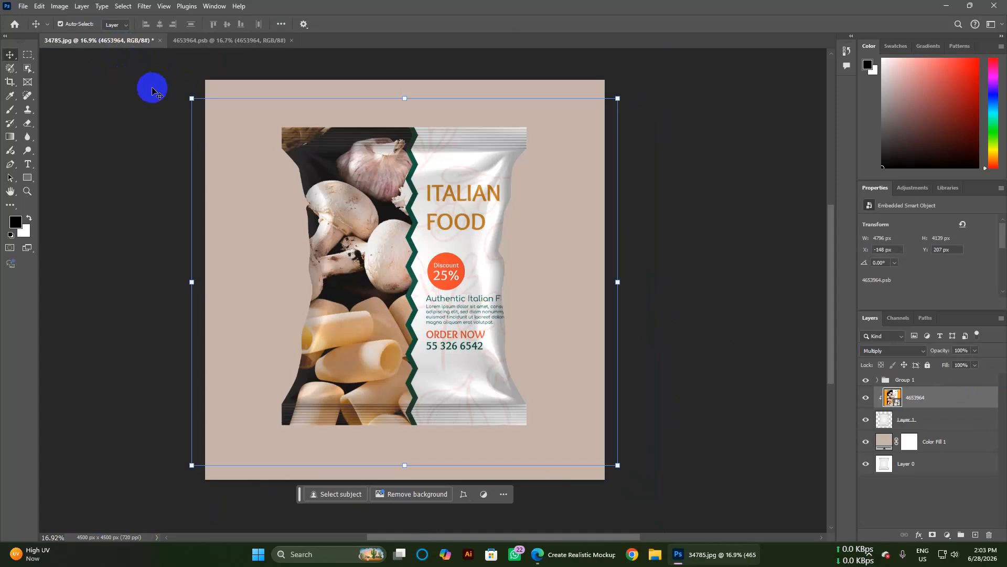
{"action": "left_click", "coordinate": [256, 135]}
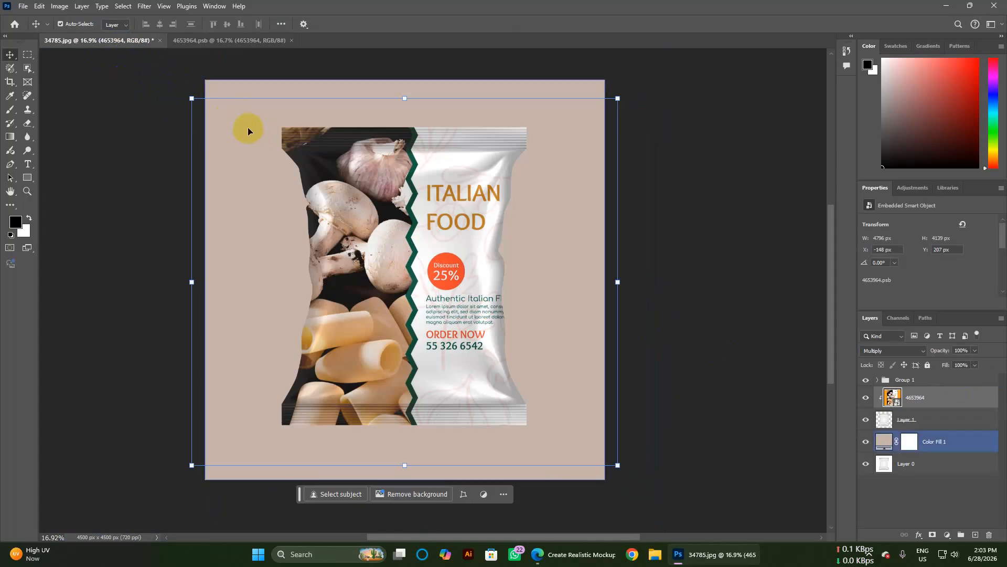